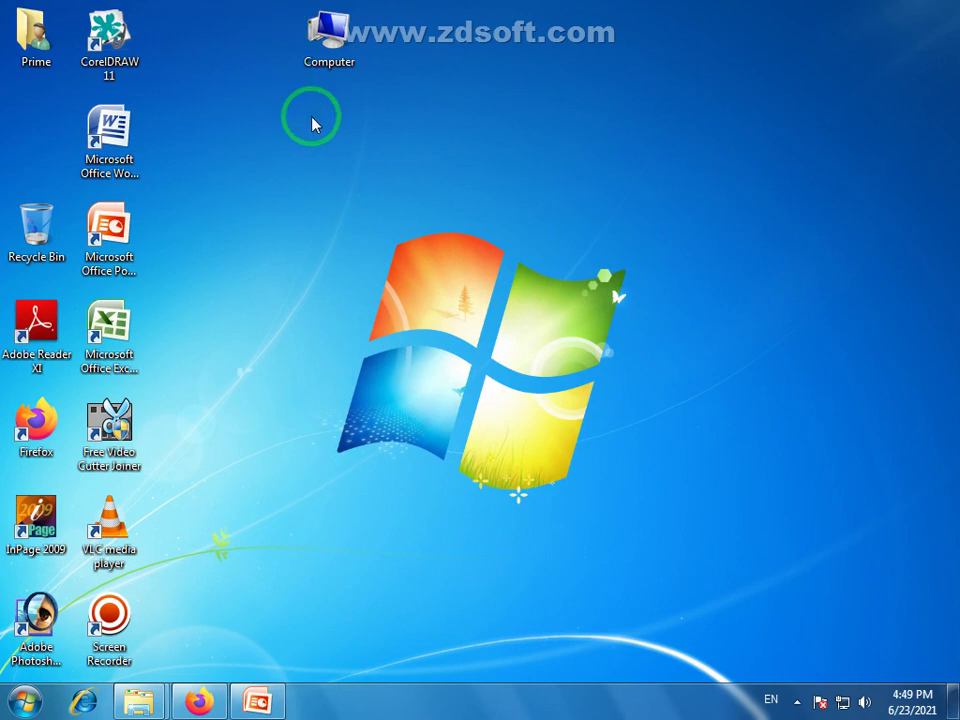
Open the Computer window from the desktop and look over the hard disk drives
left_click_drag(400, 104, 255, 8)
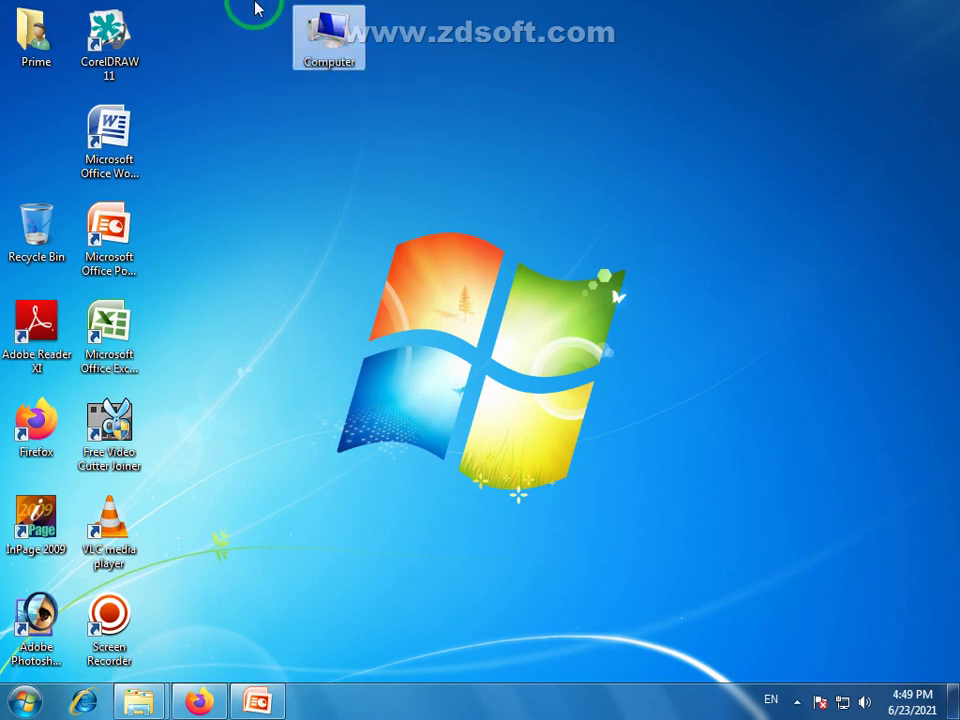
double_click(330, 42)
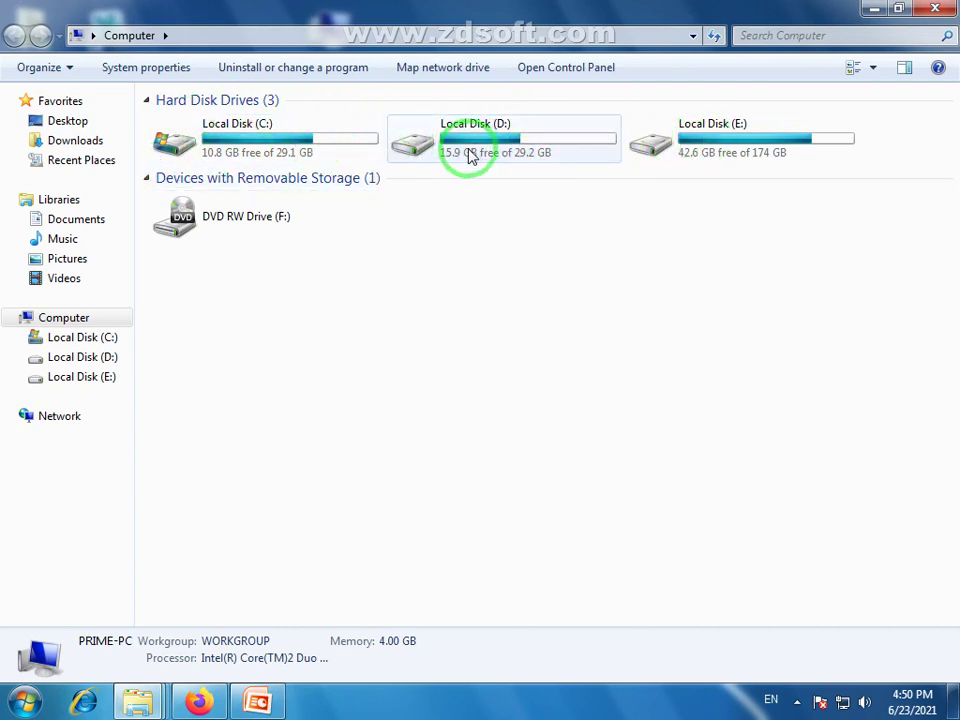
mouse_move(471, 157)
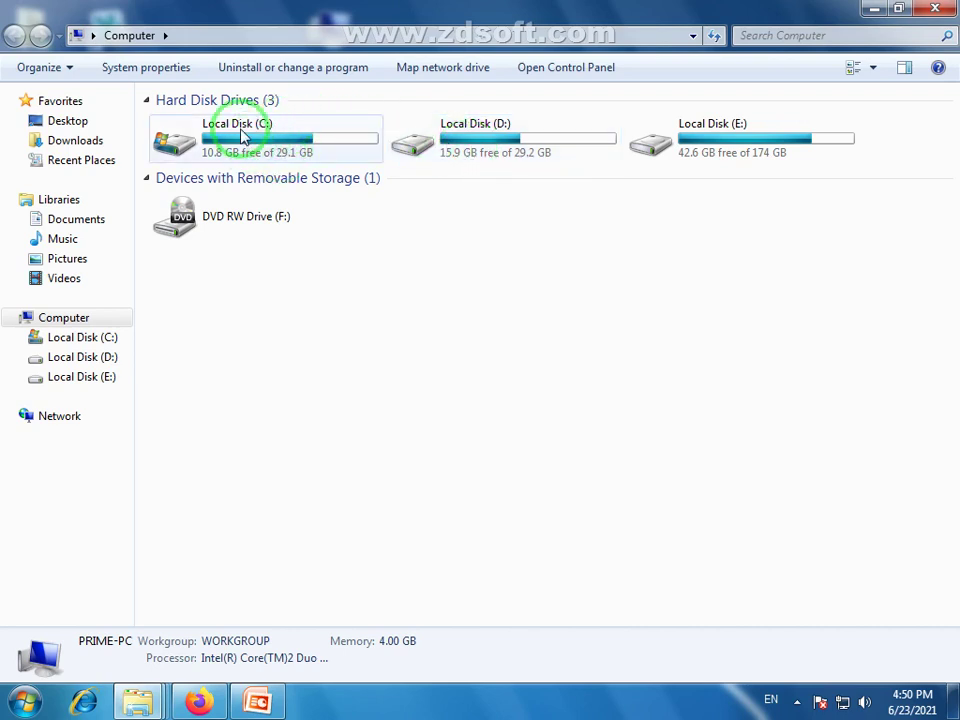
mouse_move(219, 141)
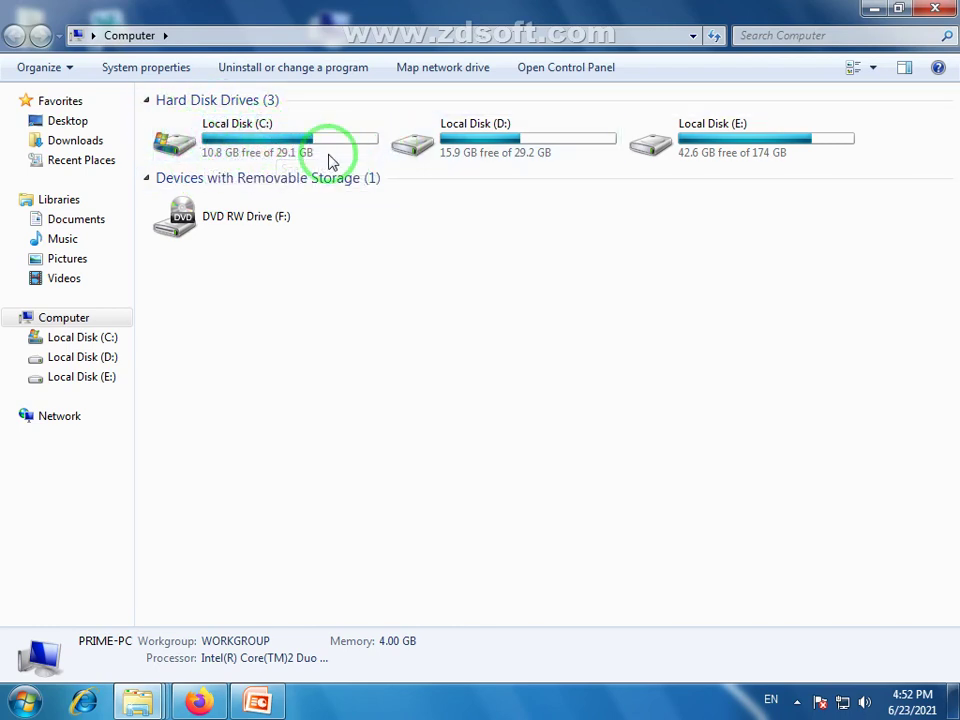
Open Local Disk (C:), select all of its files and folders, and clear the selection
double_click(257, 147)
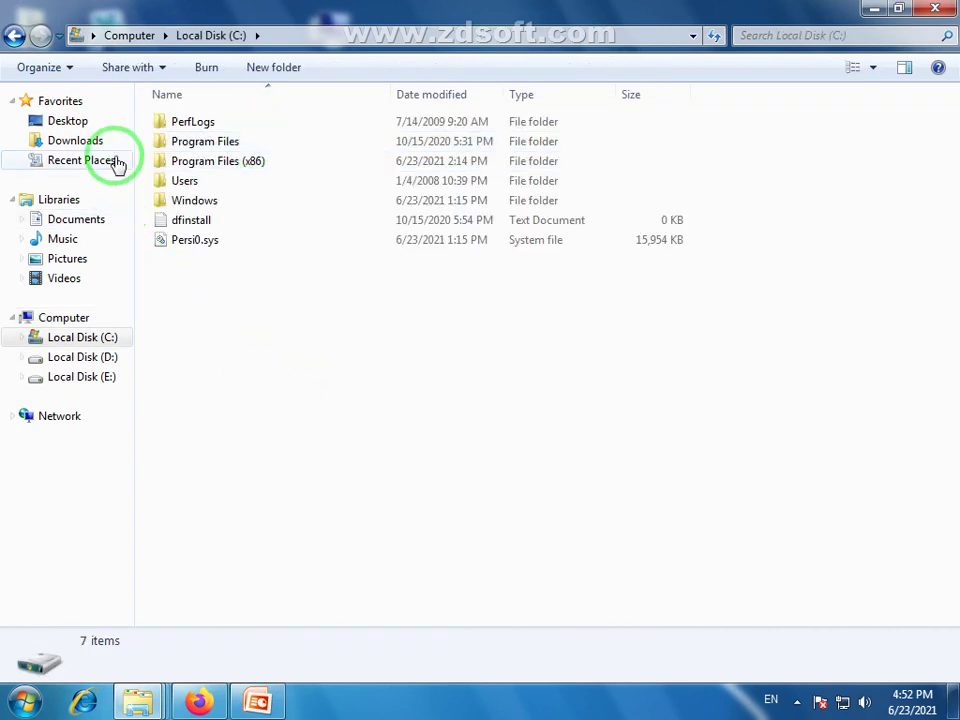
left_click_drag(281, 289, 133, 96)
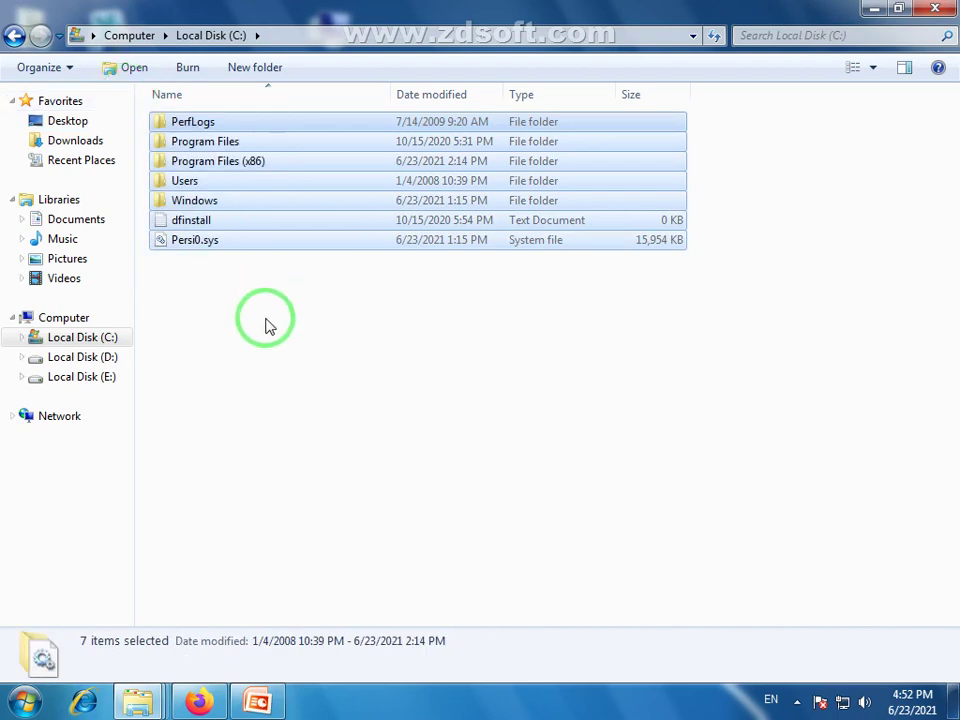
left_click(265, 325)
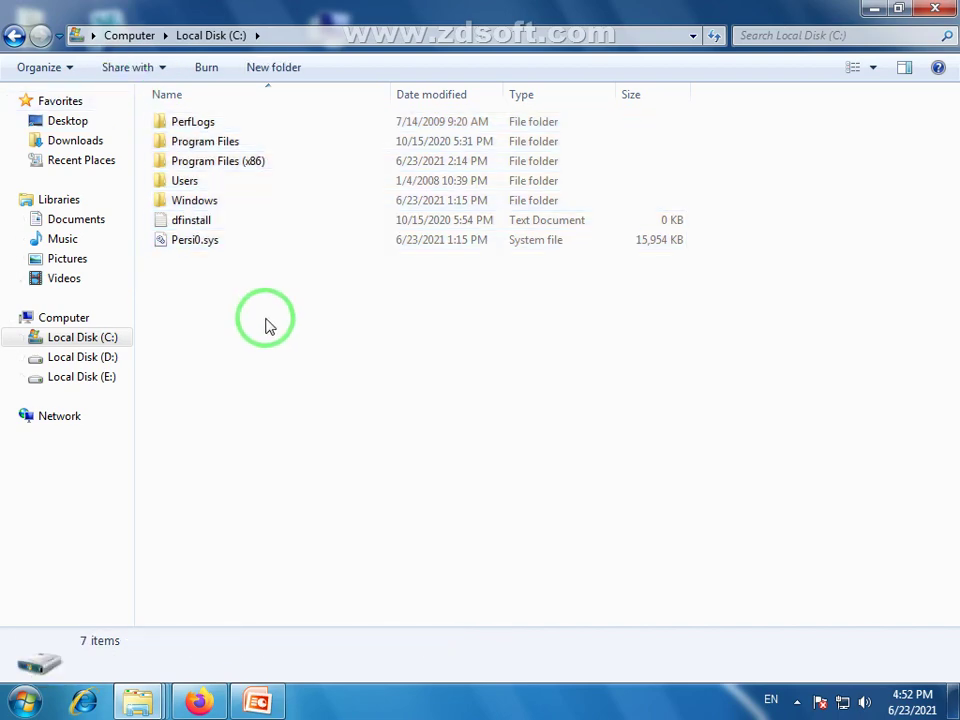
Browse into the Microsoft Office folder inside Program Files and go back to the Computer drive overview
double_click(180, 143)
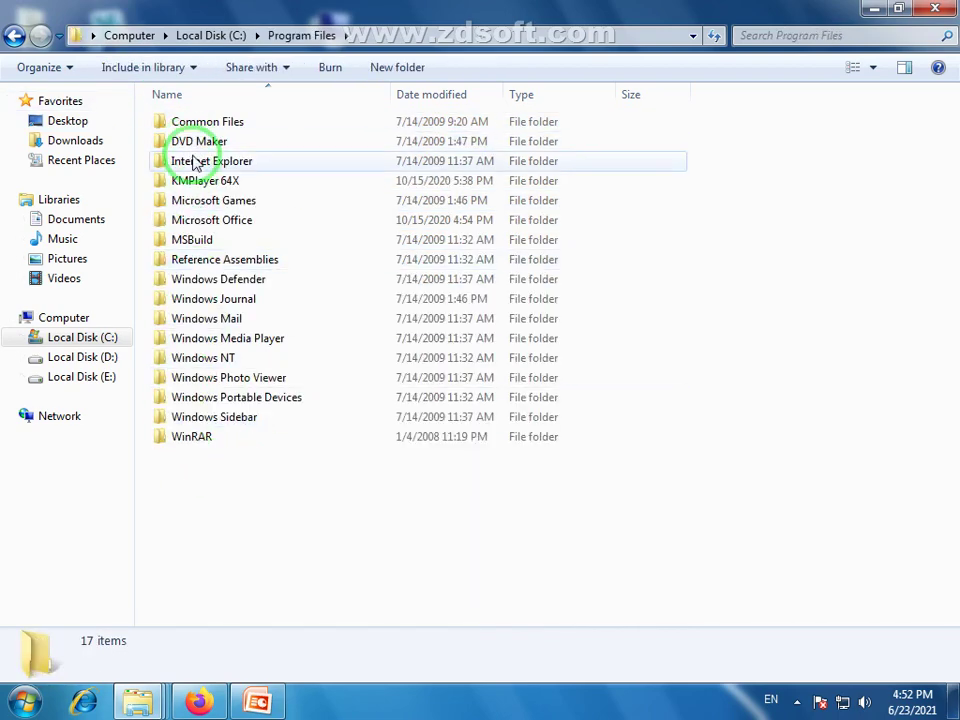
double_click(210, 220)
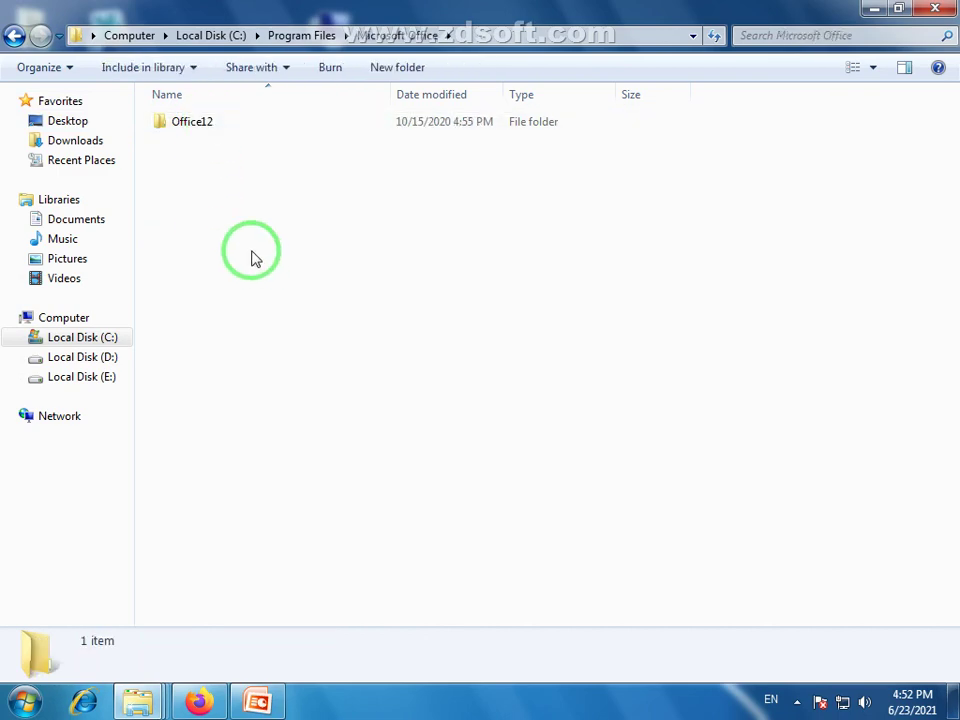
left_click(14, 36)
left_click(14, 36)
left_click(12, 37)
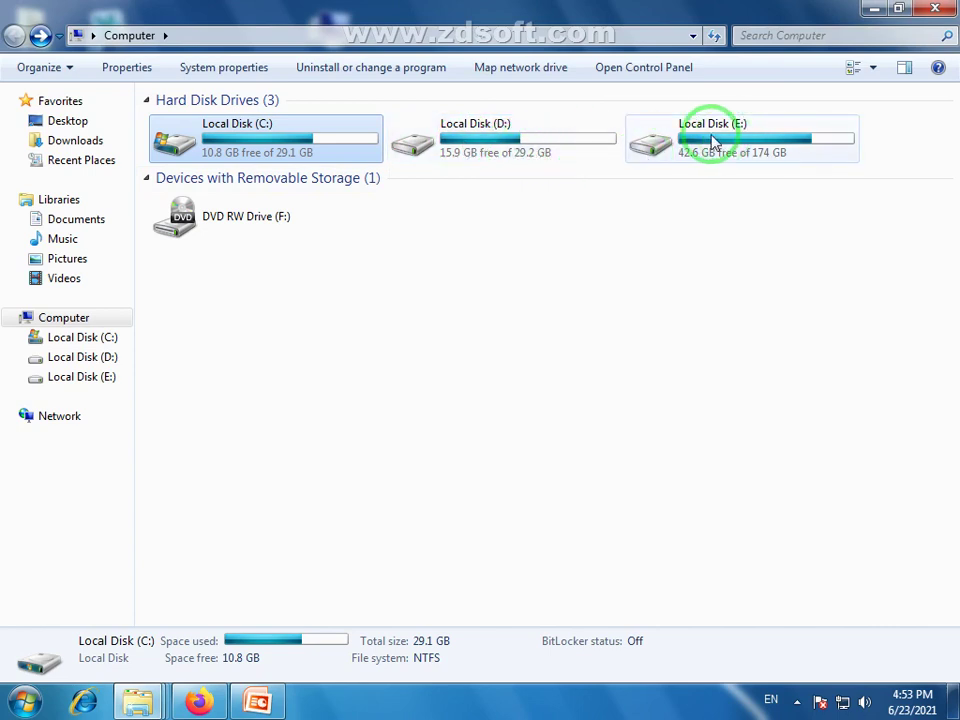
Open Local Disk (D:), select all of its files and folders, and clear the selection
double_click(486, 137)
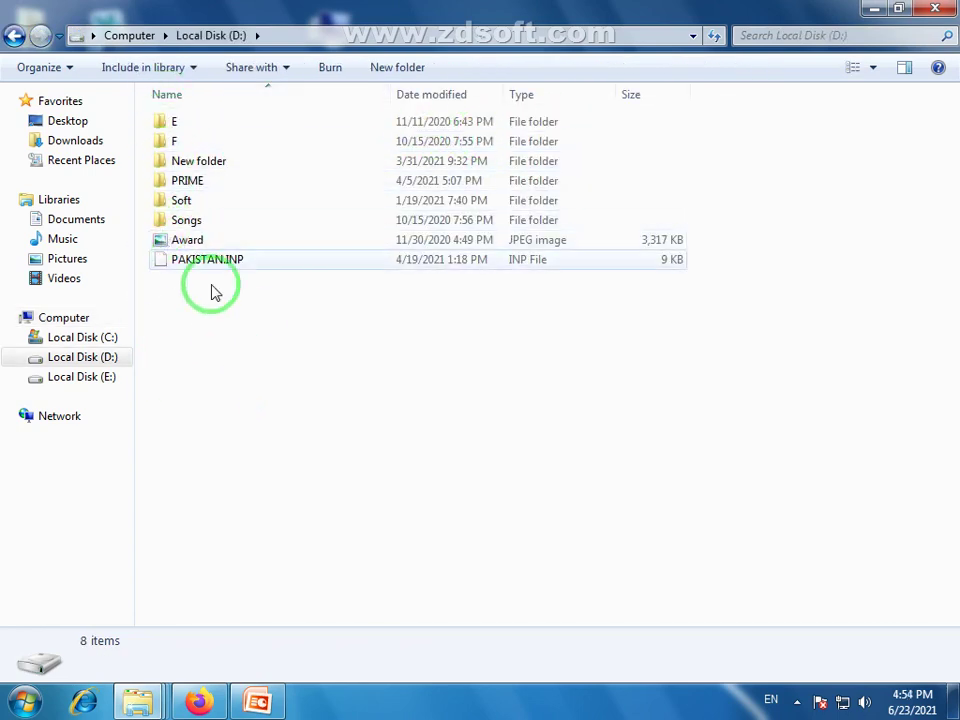
left_click_drag(220, 303, 154, 96)
left_click(160, 320)
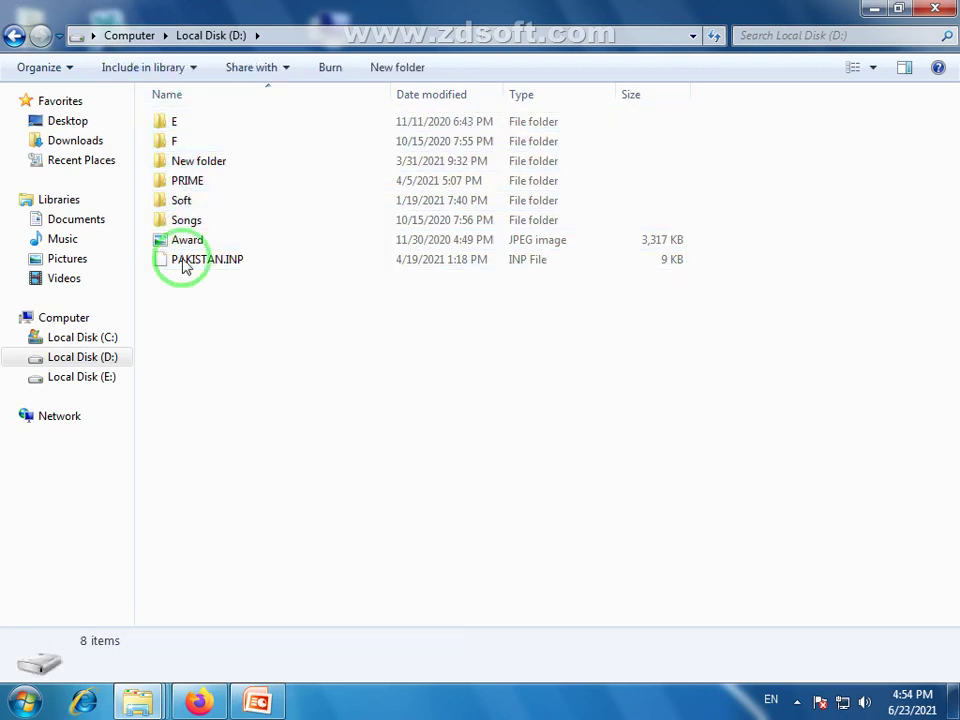
View the item types that can be newly created on Local Disk (D:) and dismiss the list without creating anything
right_click(257, 341)
mouse_move(311, 572)
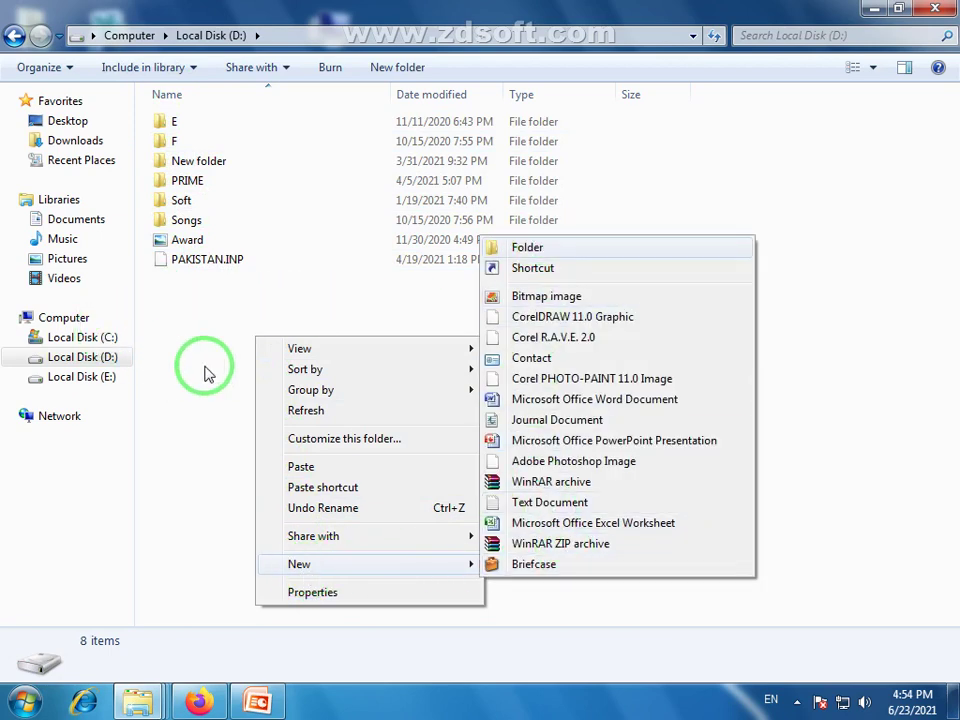
left_click(152, 275)
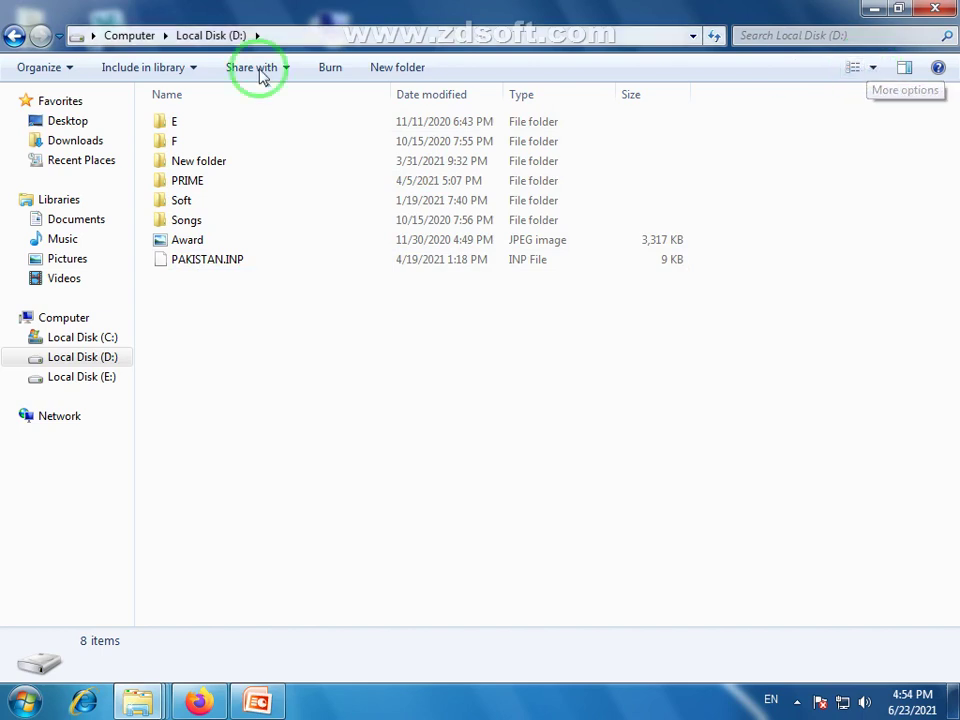
Open the Soft folder on Local Disk (D:) and display its contents in List view
mouse_move(165, 225)
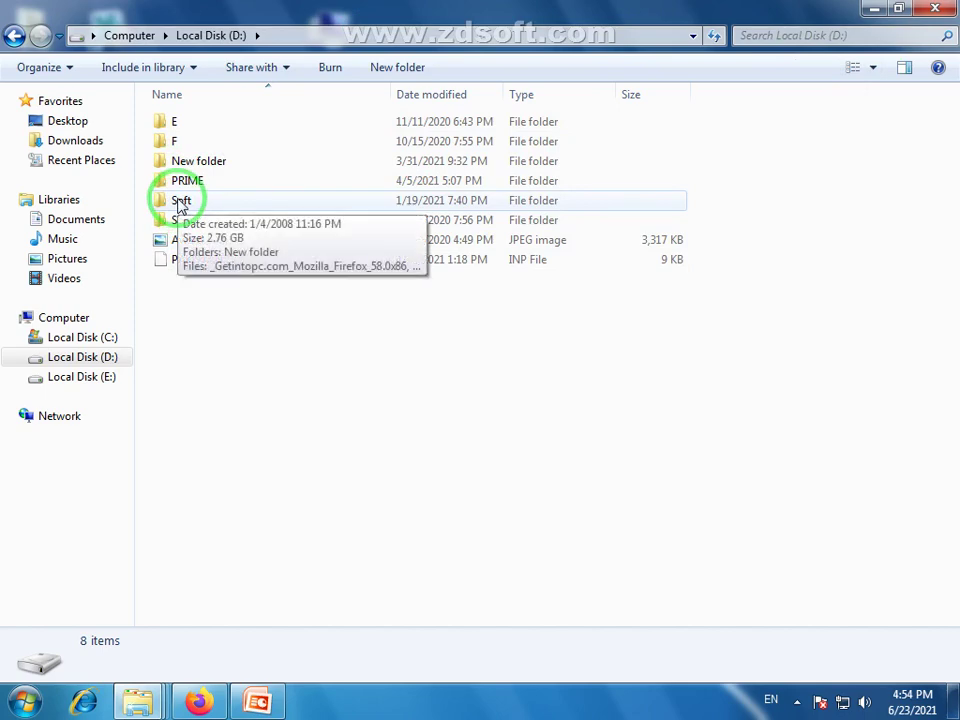
double_click(181, 205)
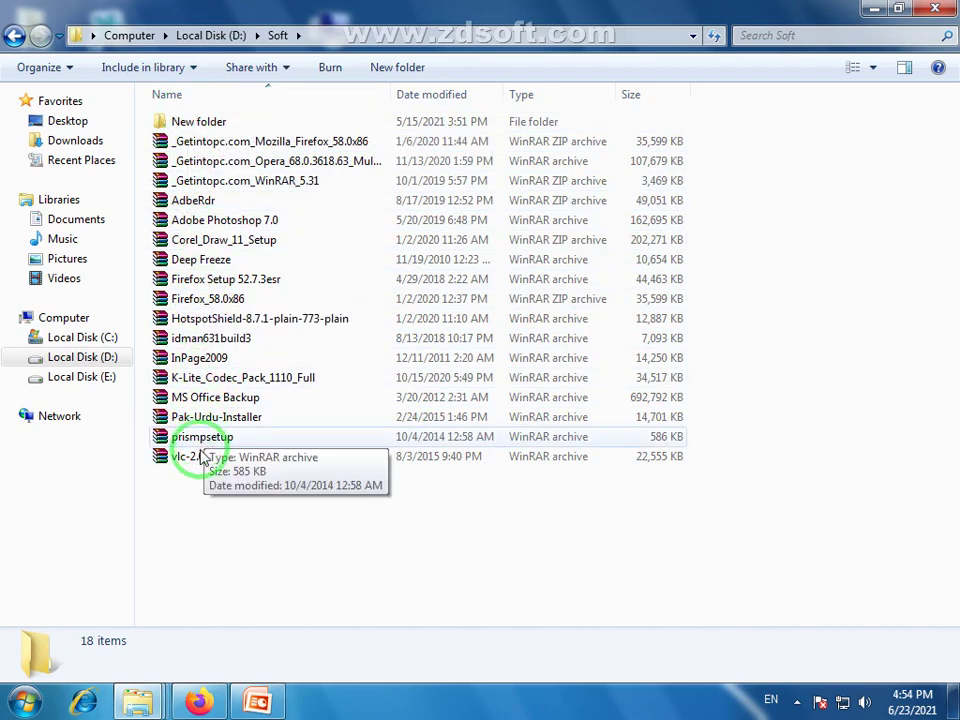
left_click(874, 70)
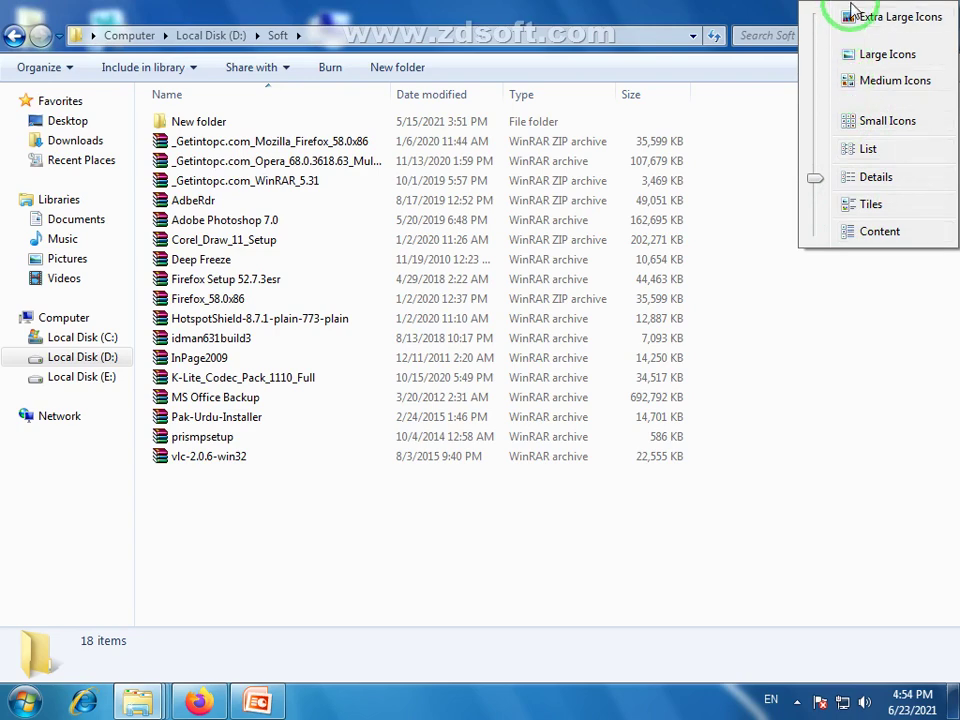
left_click(866, 148)
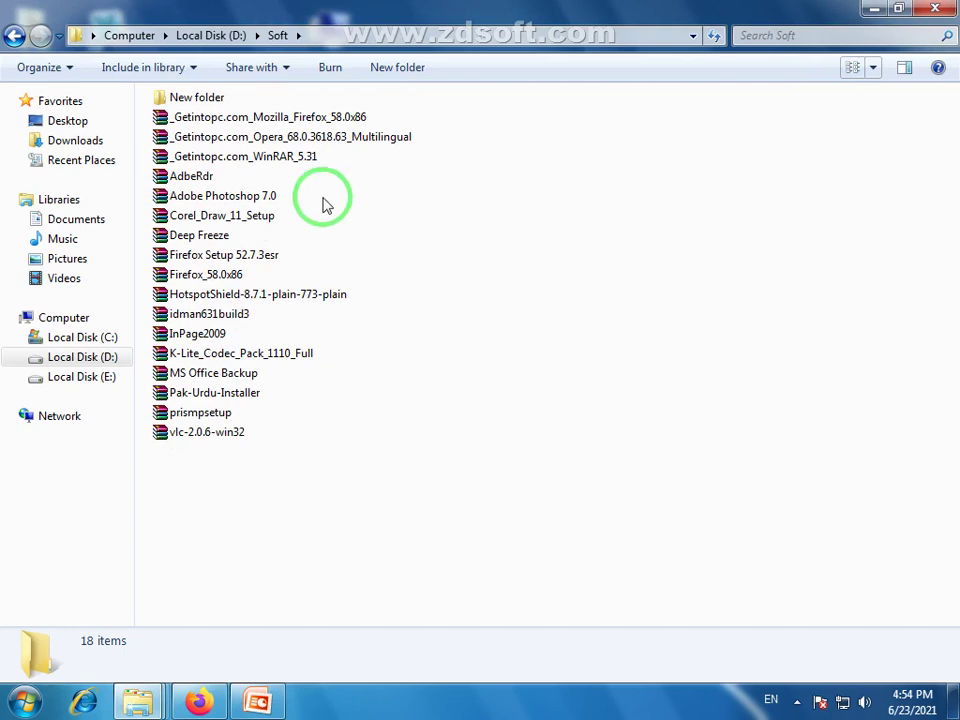
Display the Soft folder's contents as Small Icons and as Medium Icons
left_click(873, 68)
left_click(899, 127)
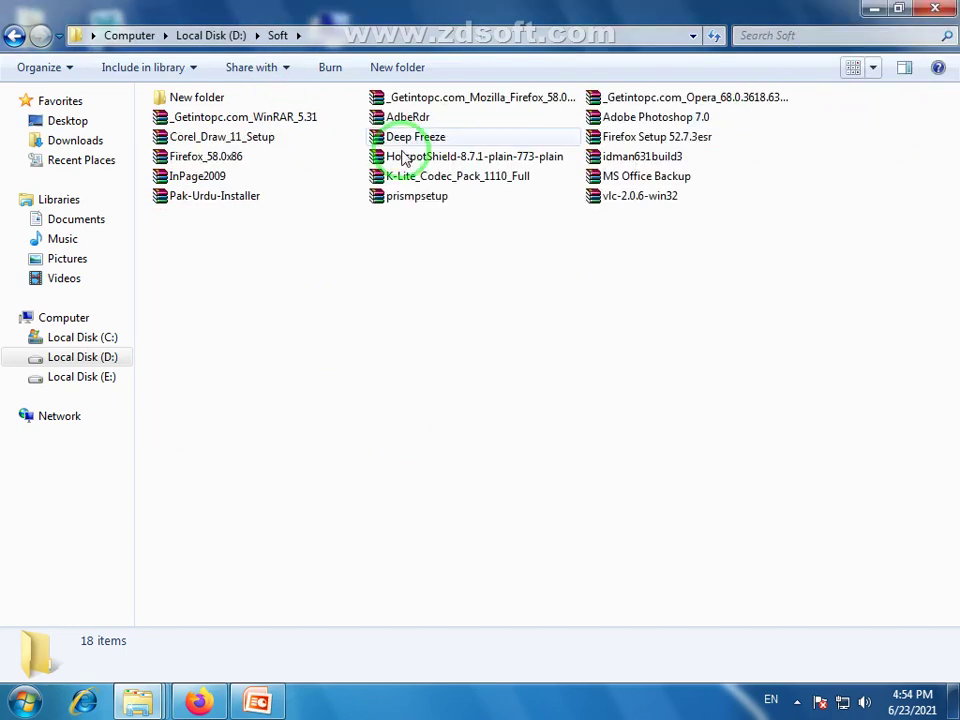
left_click(873, 68)
left_click(880, 84)
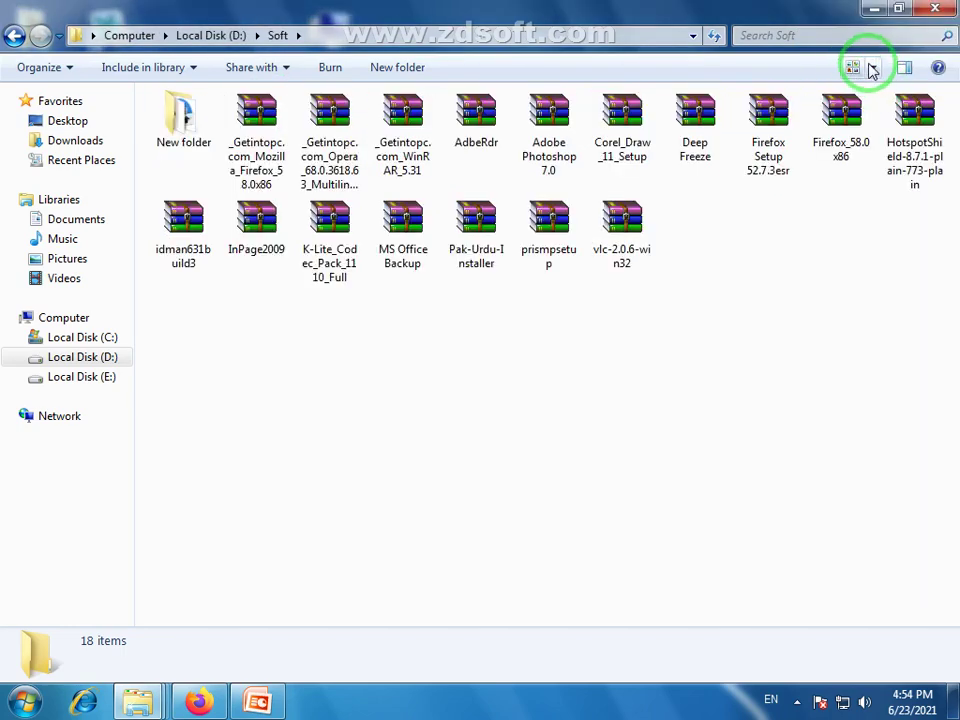
Preview the Soft folder's contents as Extra Large Icons and set the folder view to Large Icons
left_click(873, 68)
left_click(878, 60)
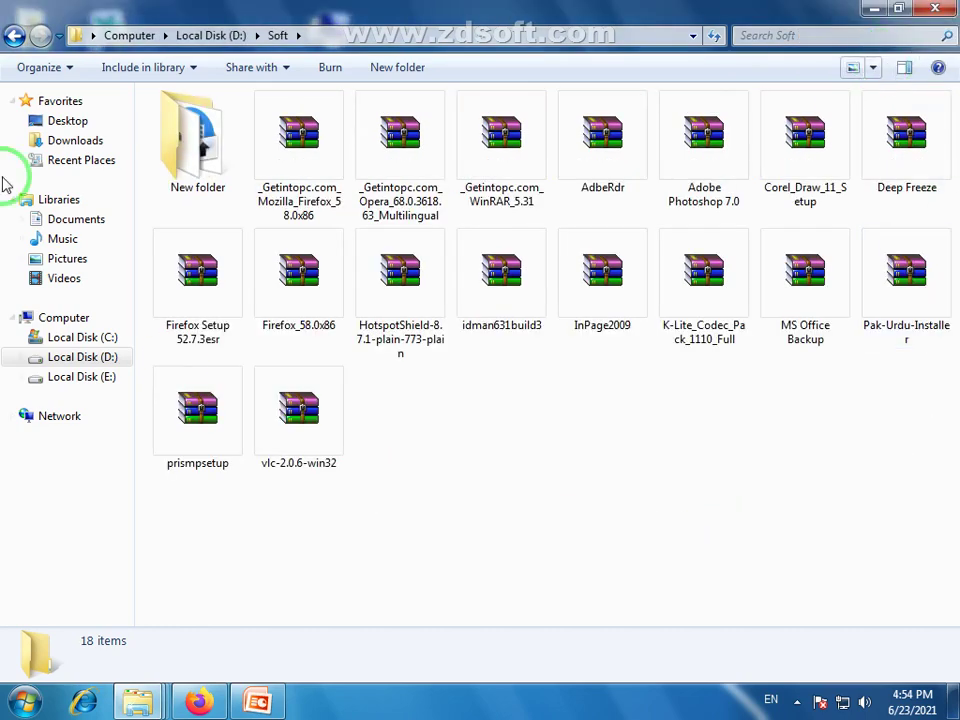
left_click(872, 67)
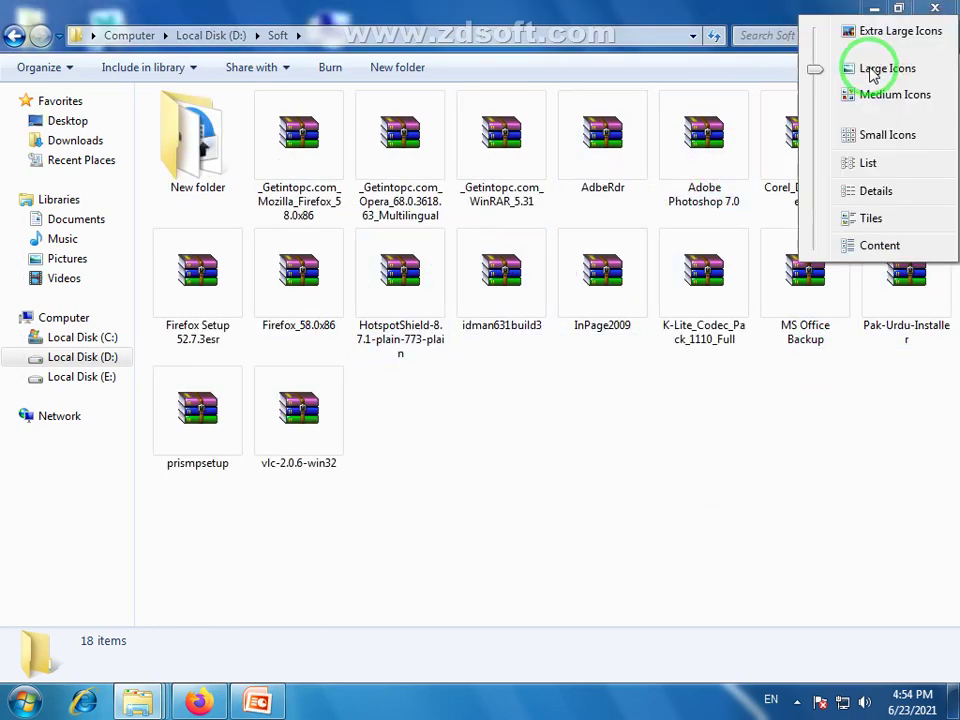
left_click(880, 33)
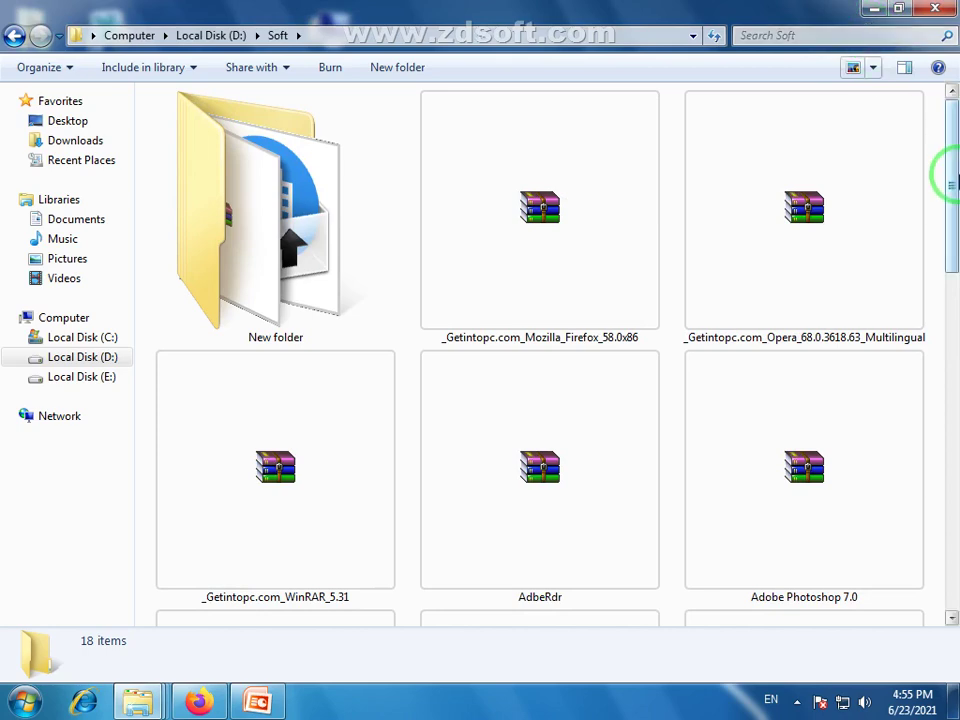
left_click(876, 65)
left_click(876, 105)
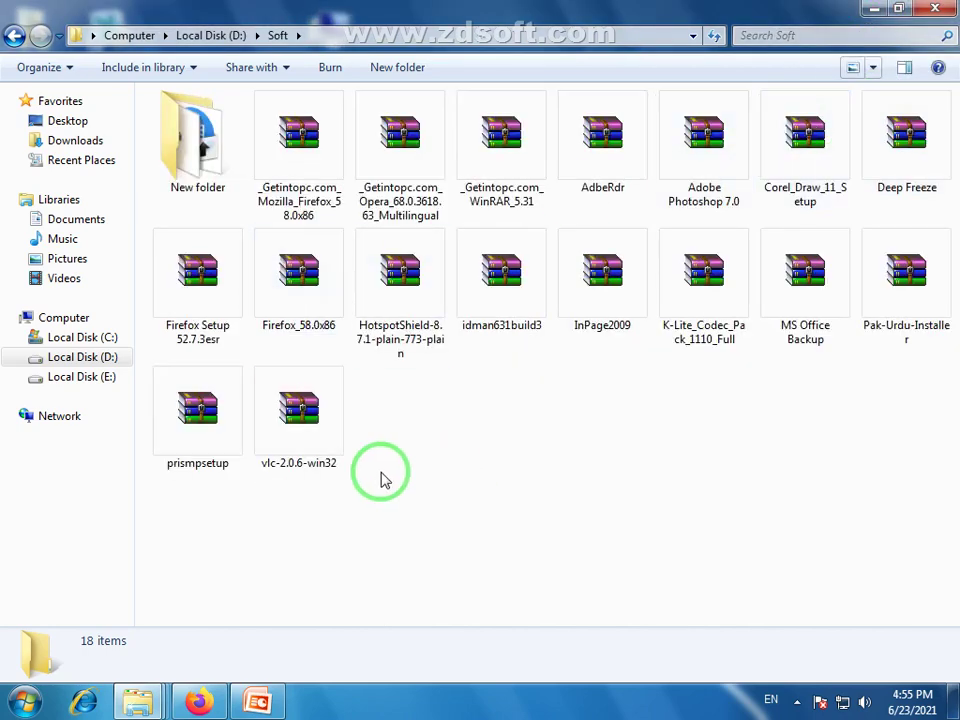
Open the New folder inside Soft and go back to the top level of Local Disk (D:)
double_click(195, 176)
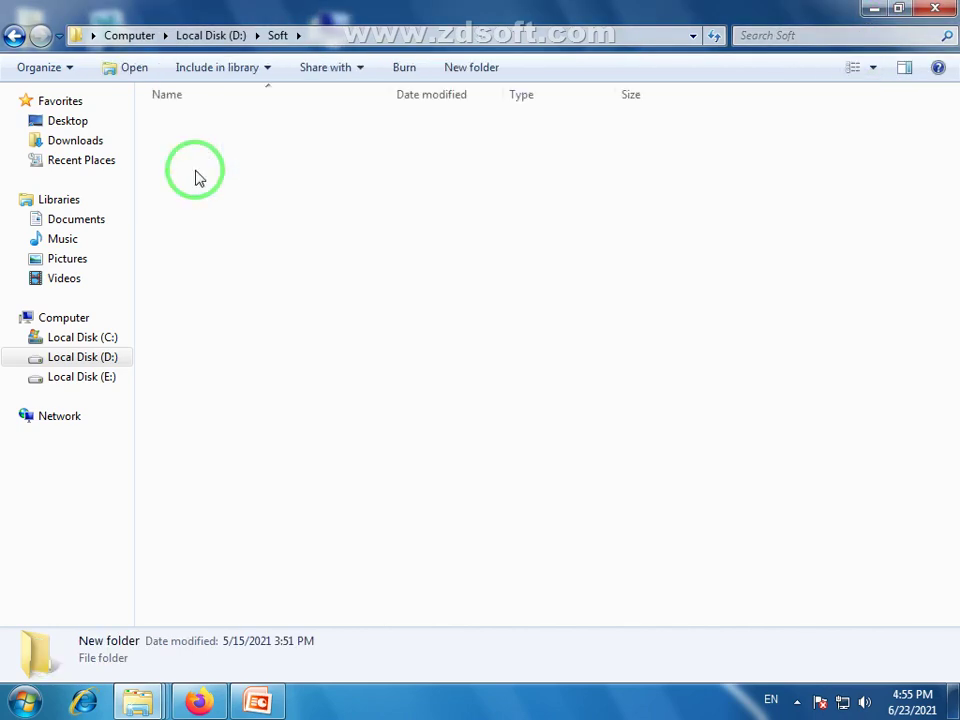
left_click(16, 37)
left_click(16, 37)
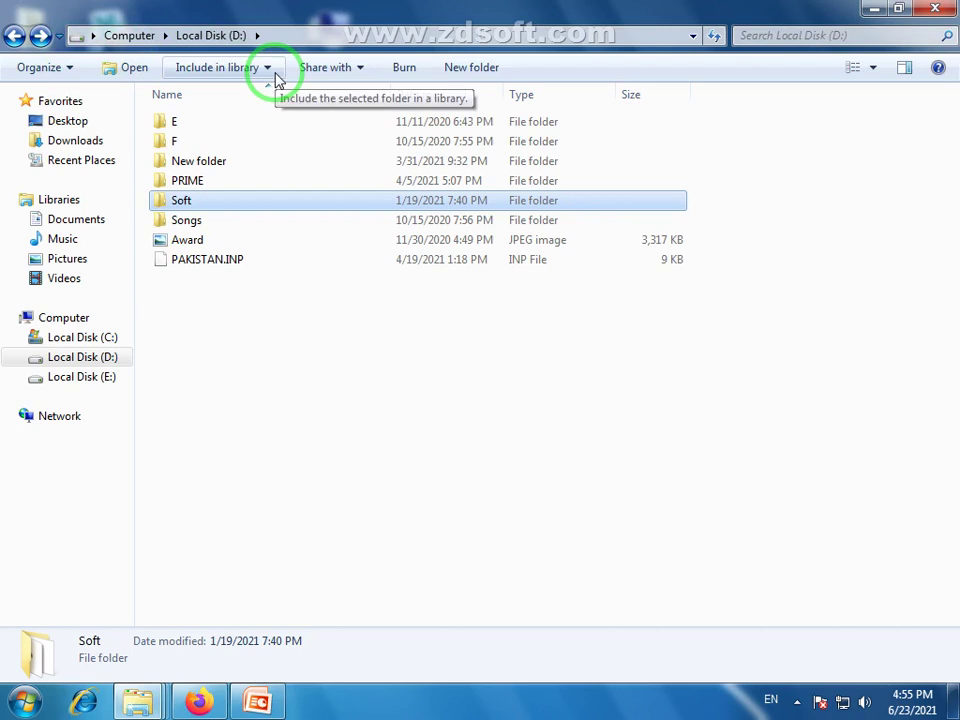
Open the PRIME folder, its Prime Computer College subfolder, and the Add folder inside it
double_click(180, 181)
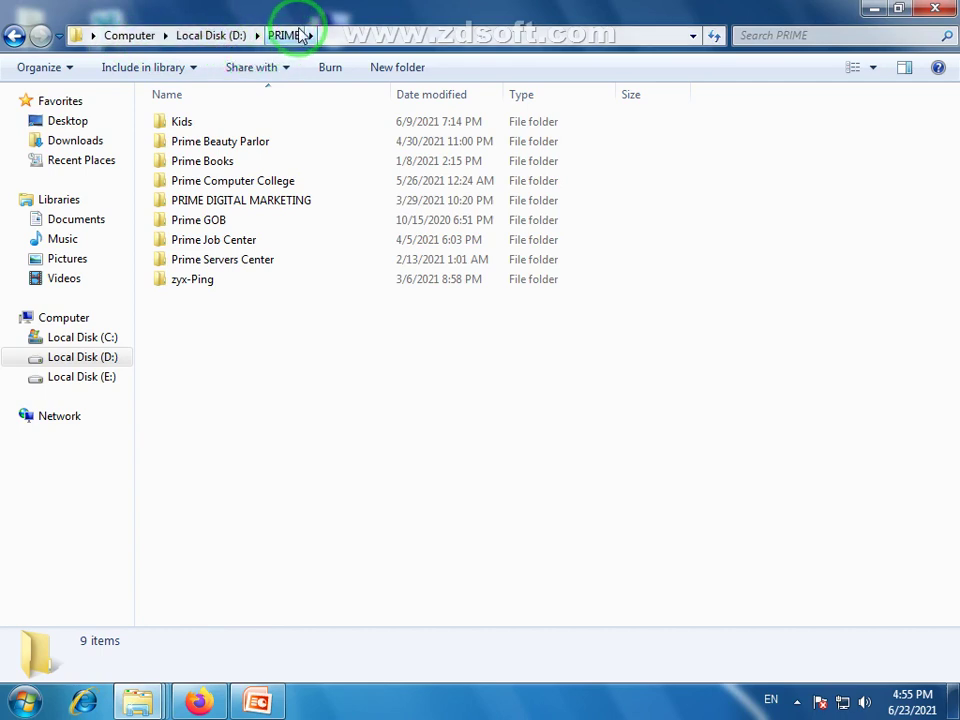
double_click(223, 182)
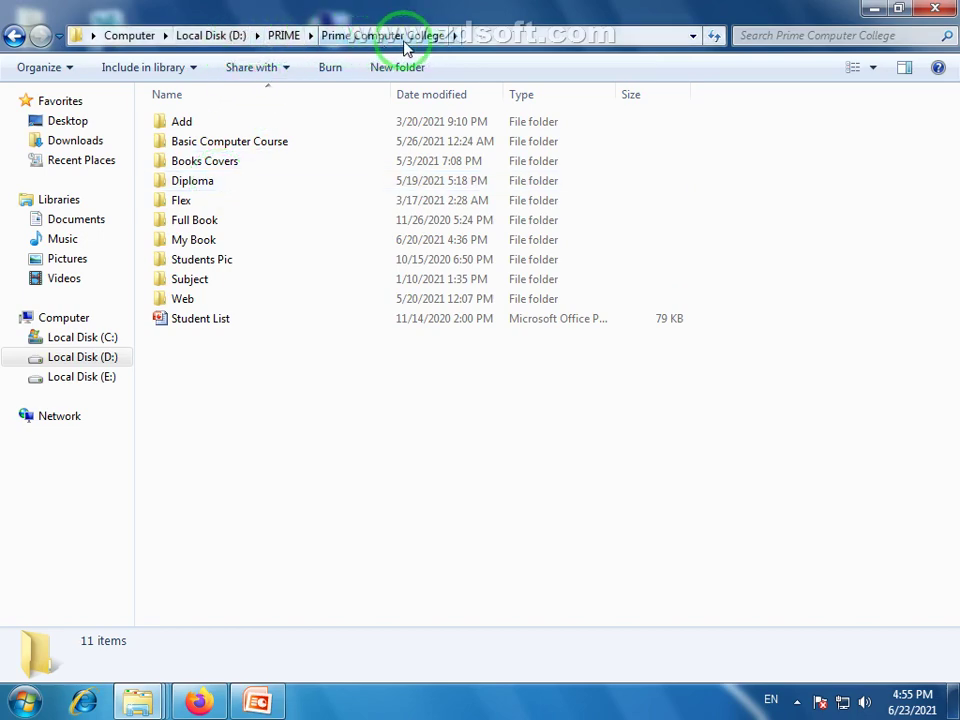
double_click(175, 122)
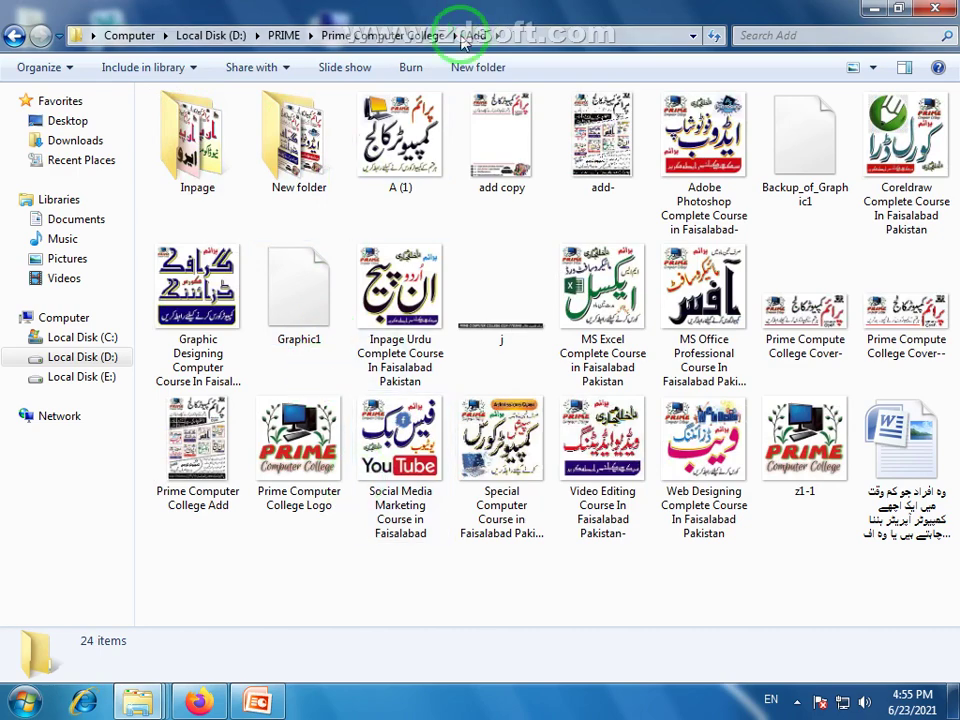
Set the Add folder's view to Extra Large Icons and browse its image thumbnails
left_click(876, 68)
left_click(881, 27)
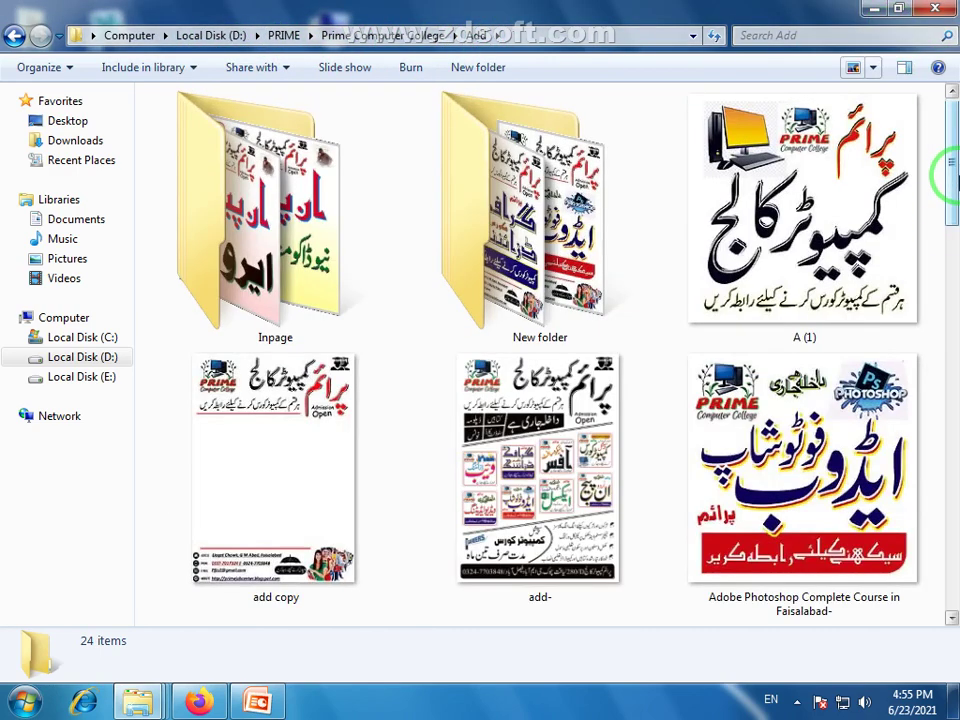
left_click_drag(953, 189, 943, 146)
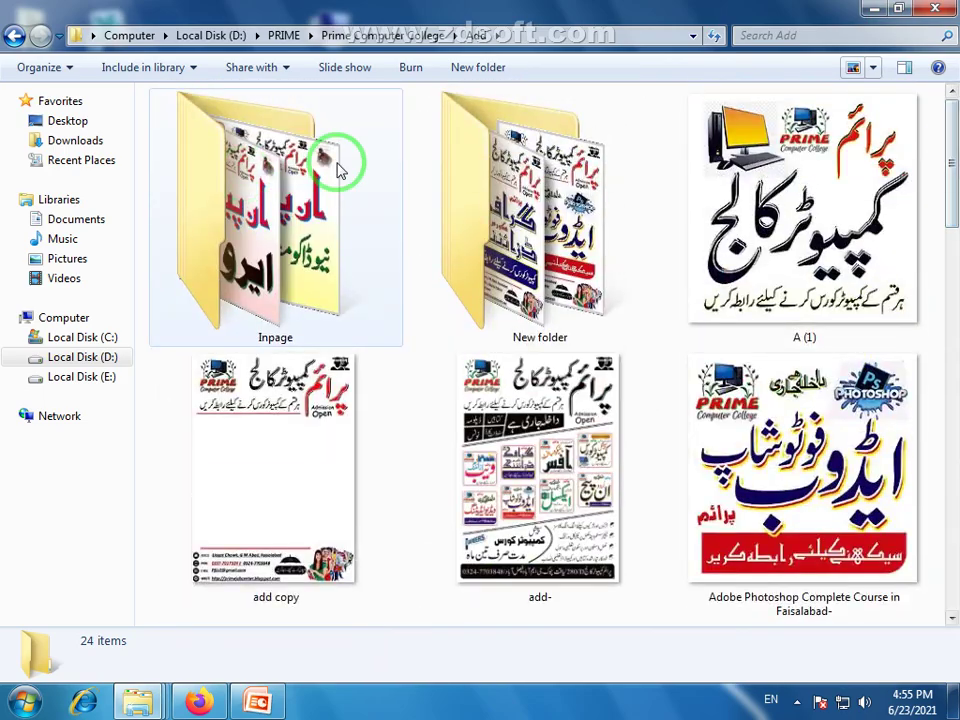
Return from the Add folder to Local Disk (D:) and up to the Computer overview
left_click(211, 35)
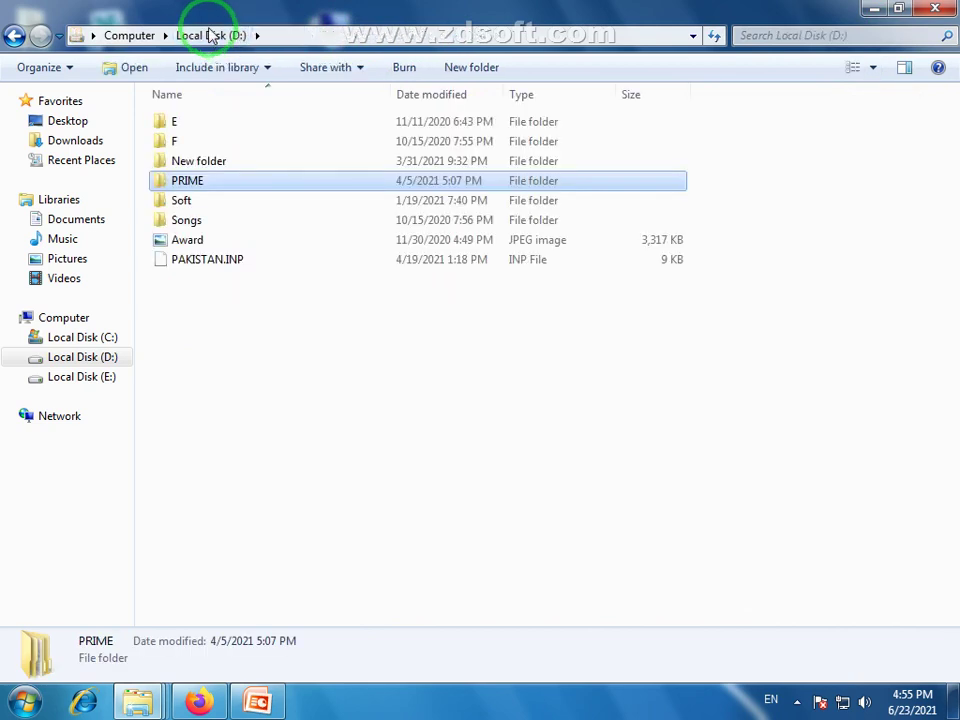
left_click(131, 35)
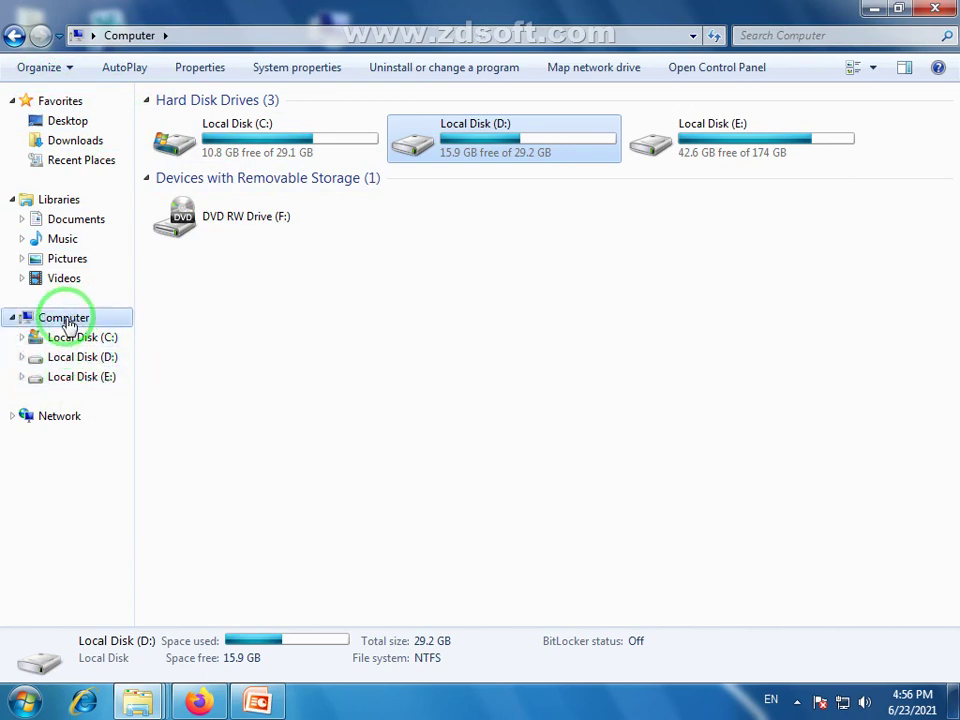
Switch between the E and D drives, expand Local Disk (D:) in the folder tree, and open PRIME from it
left_click(77, 386)
left_click(78, 358)
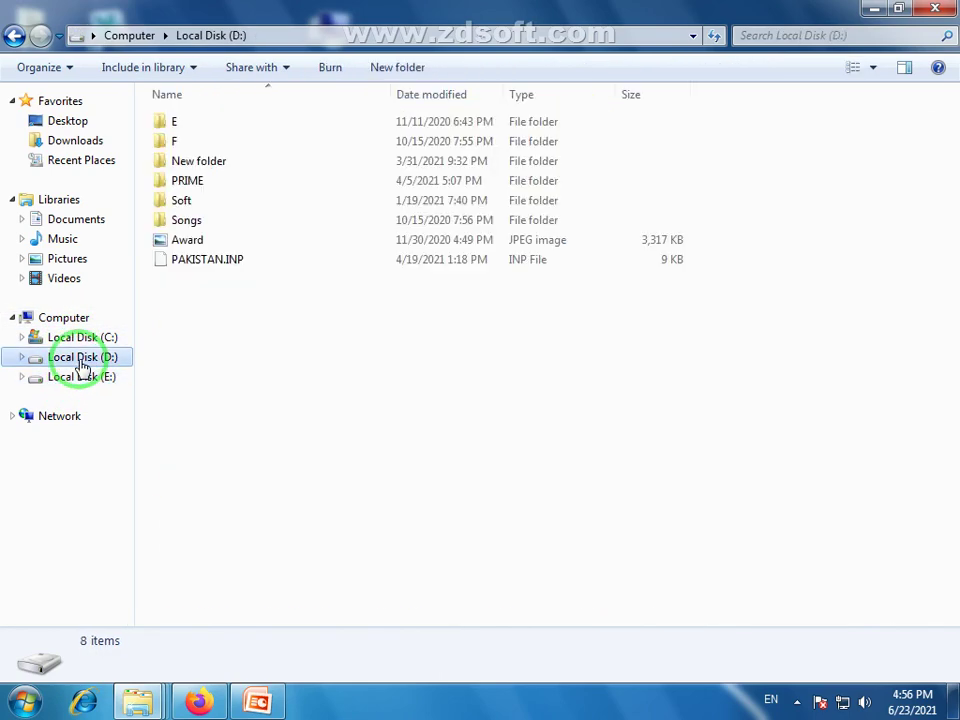
left_click(22, 359)
left_click(74, 437)
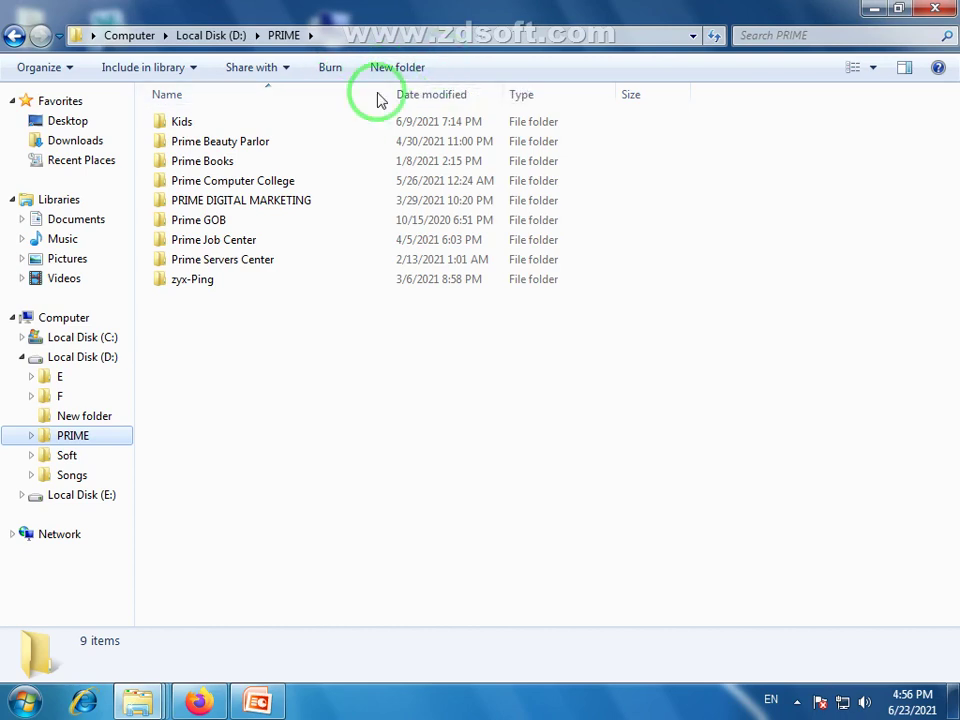
Look over the PRIME folder's sharing options and the General and View settings in Folder Options, and leave without changing anything
left_click(285, 71)
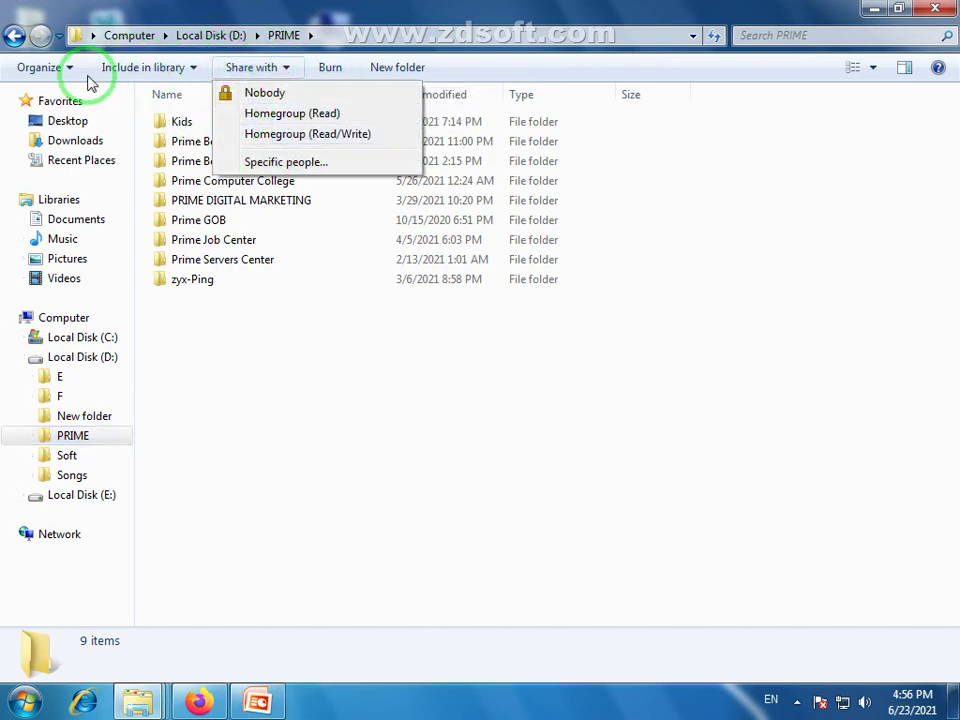
left_click(45, 70)
left_click(70, 72)
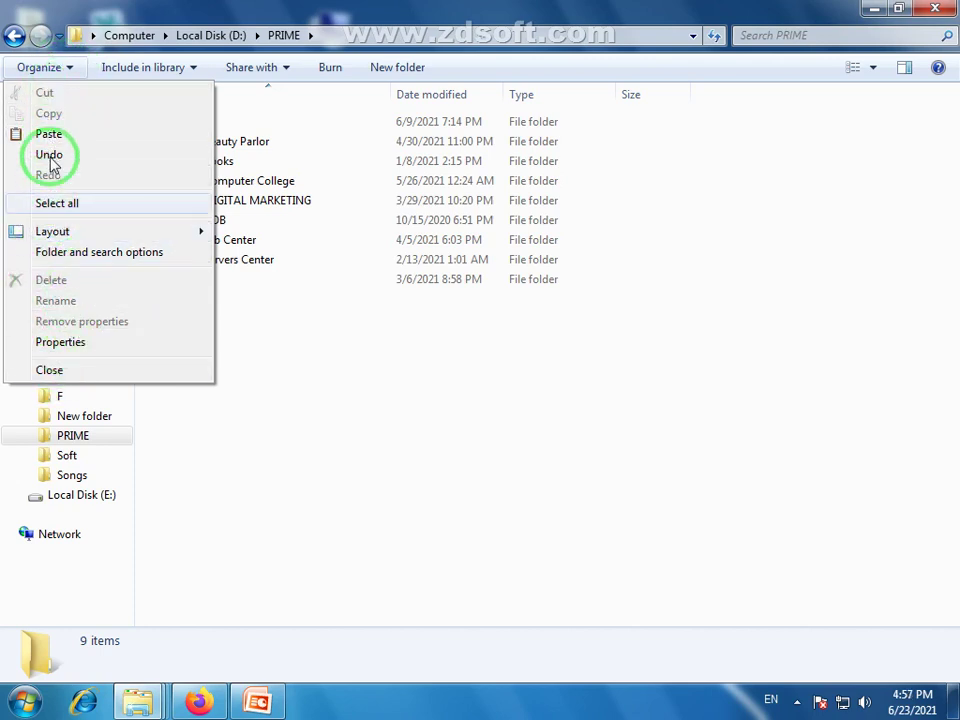
left_click(127, 255)
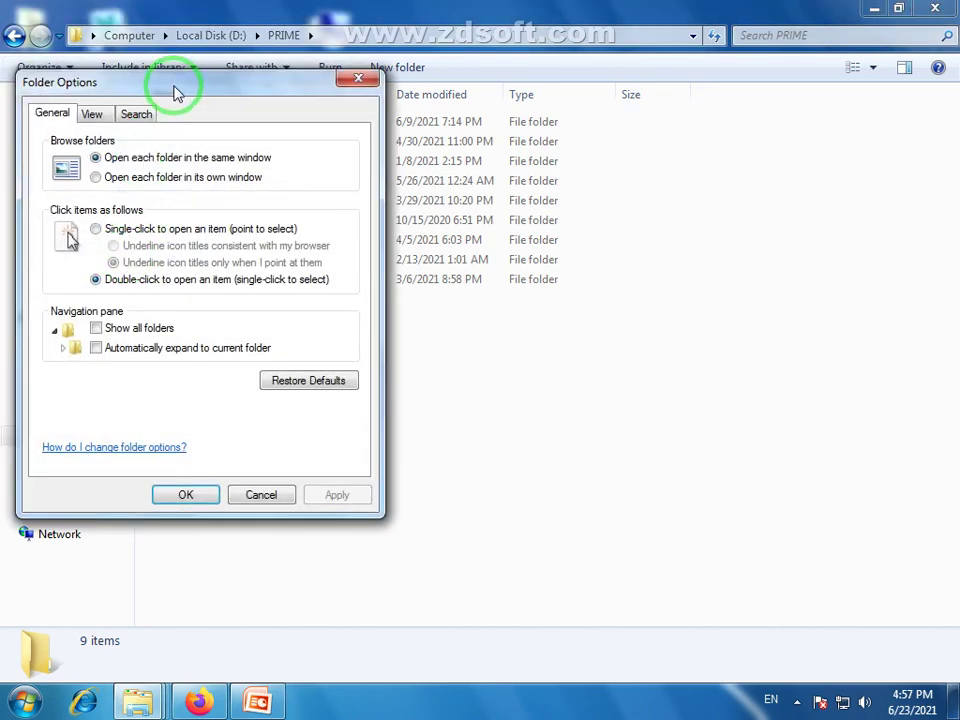
left_click_drag(176, 90, 317, 90)
left_click(229, 120)
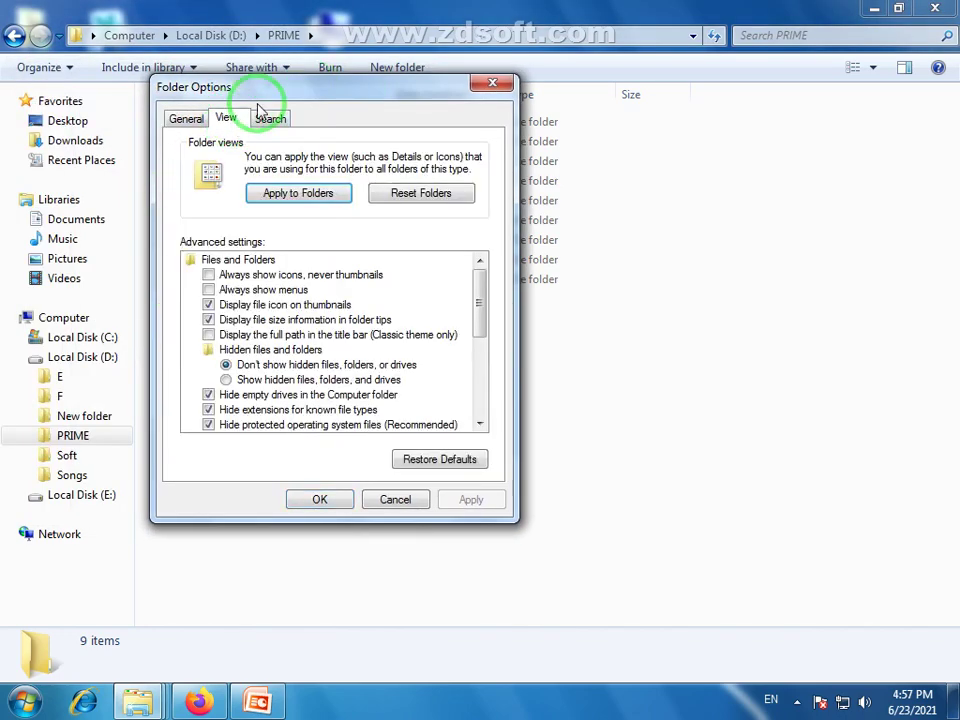
left_click(187, 120)
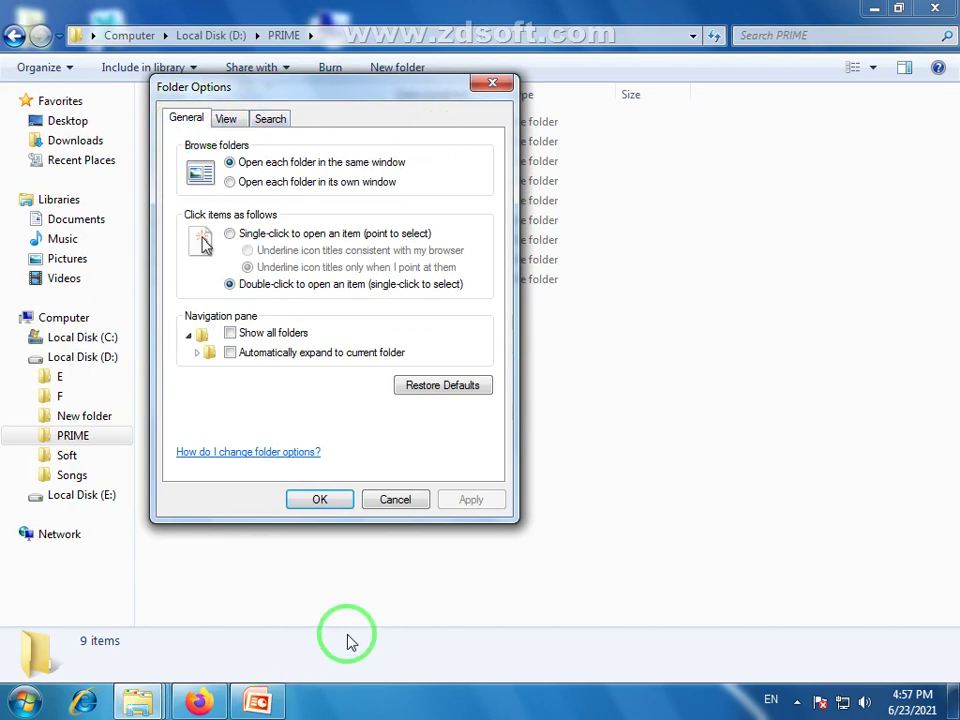
left_click(388, 498)
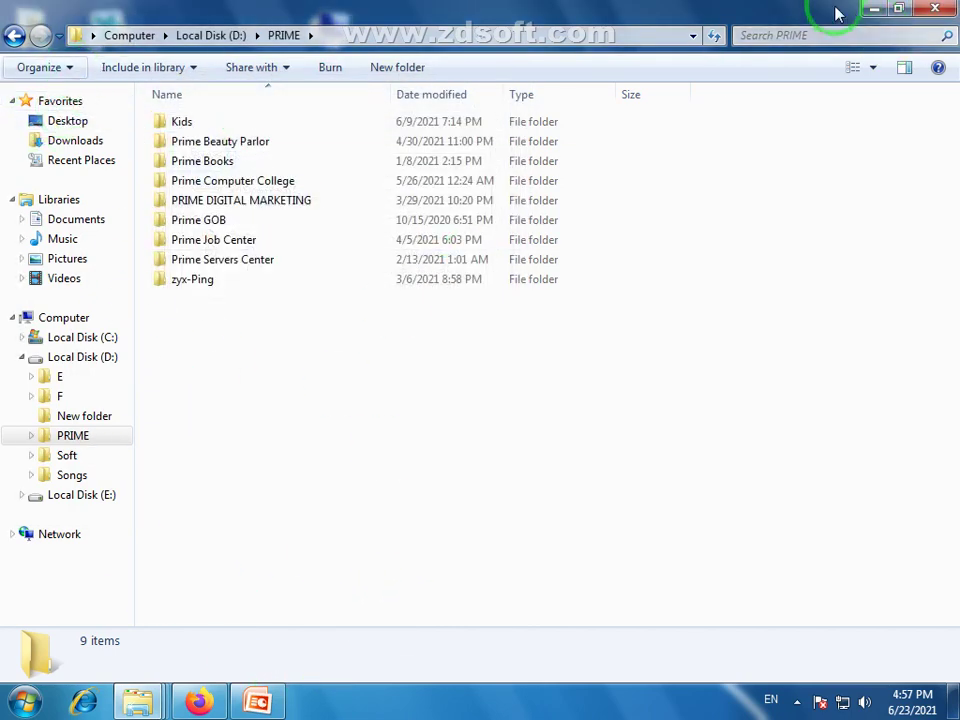
Close the PRIME folder window and minimize the Review & Edit Recordings window to clear the desktop
left_click(940, 10)
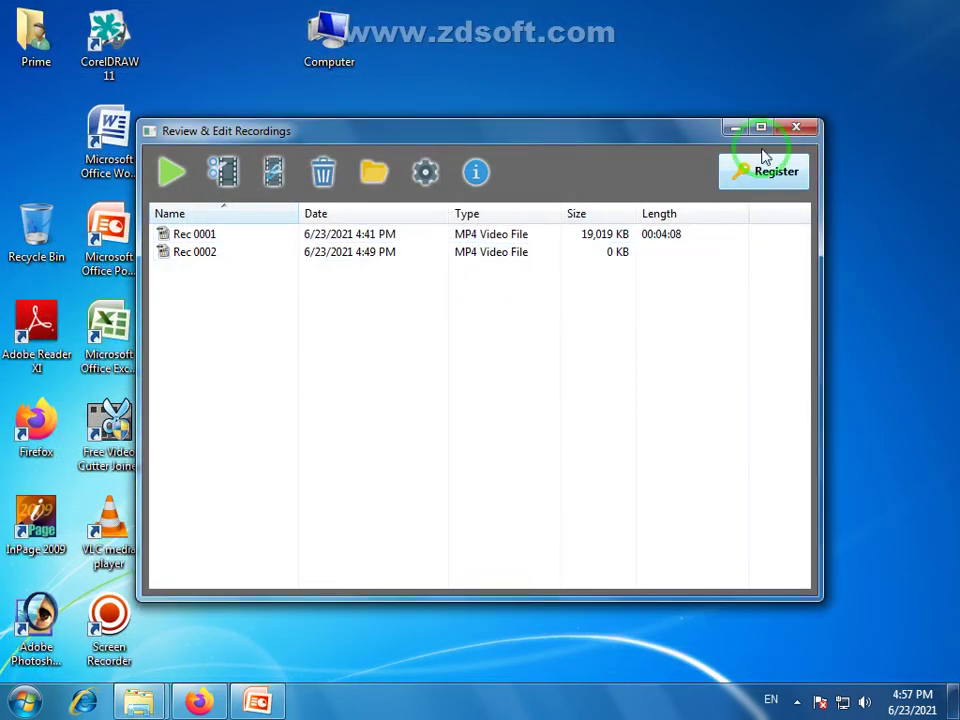
left_click(737, 126)
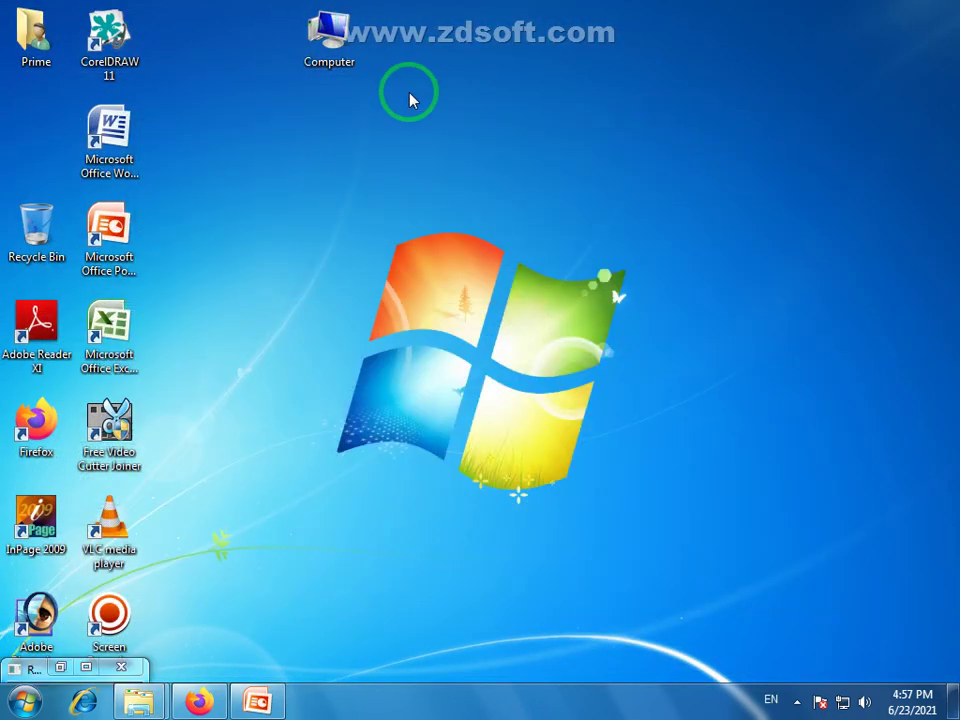
Open Computer from its desktop icon to view the drives, and minimize its window
left_click_drag(409, 92, 245, 15)
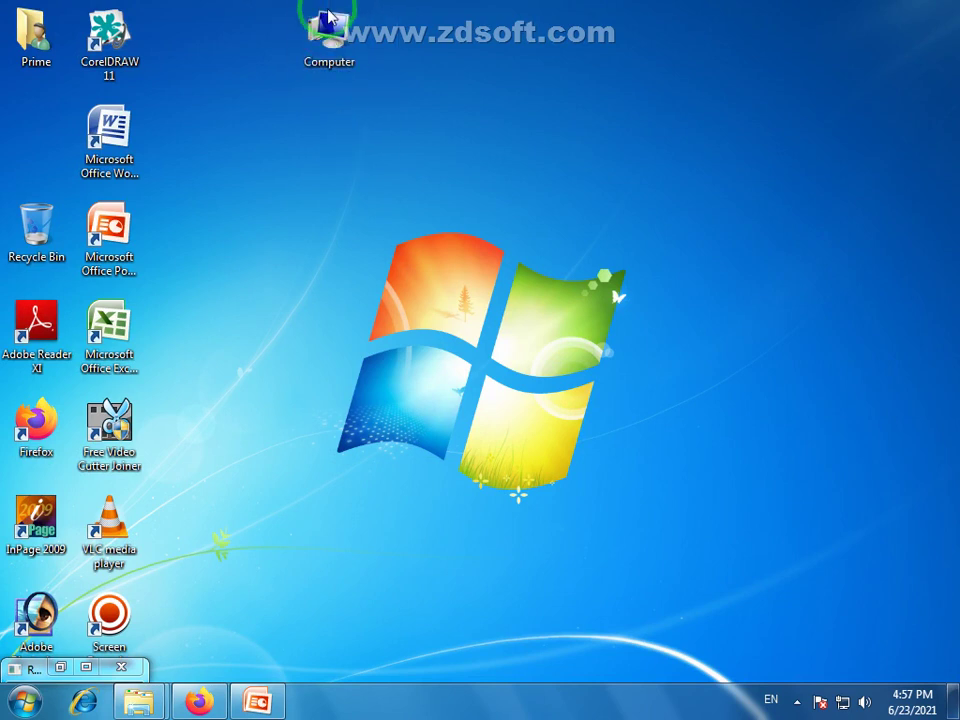
left_click(387, 107)
left_click_drag(401, 90, 275, 8)
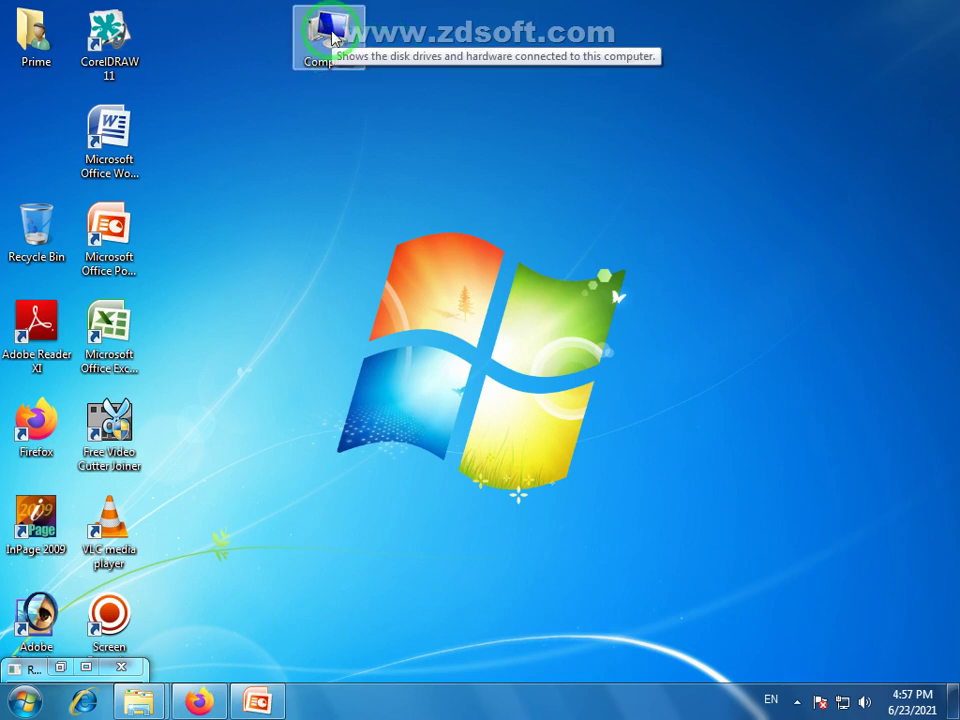
left_click(356, 145)
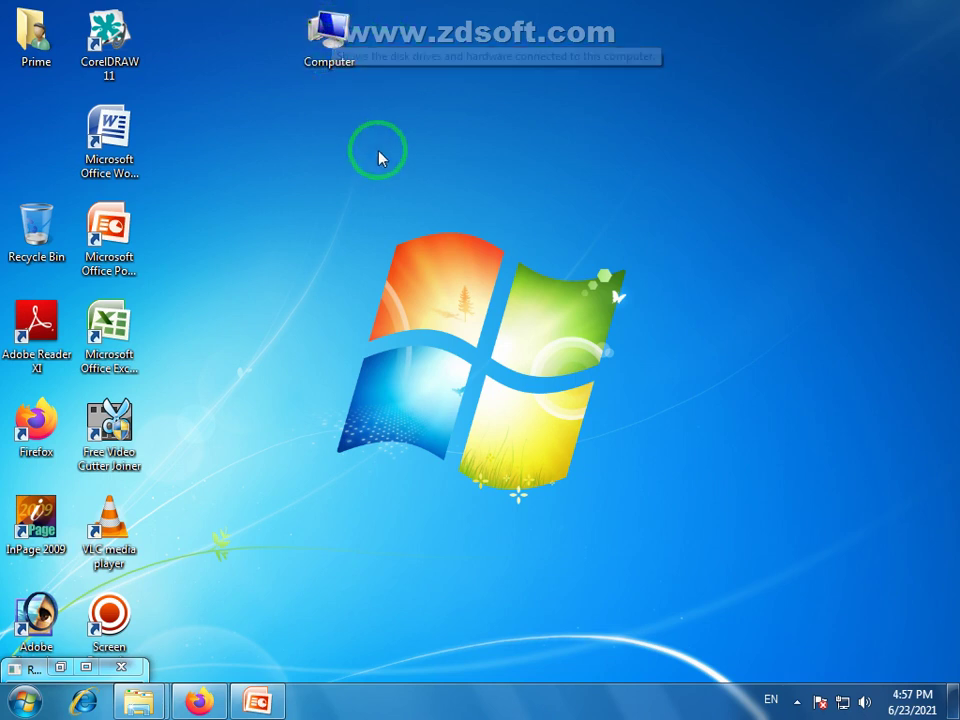
double_click(346, 44)
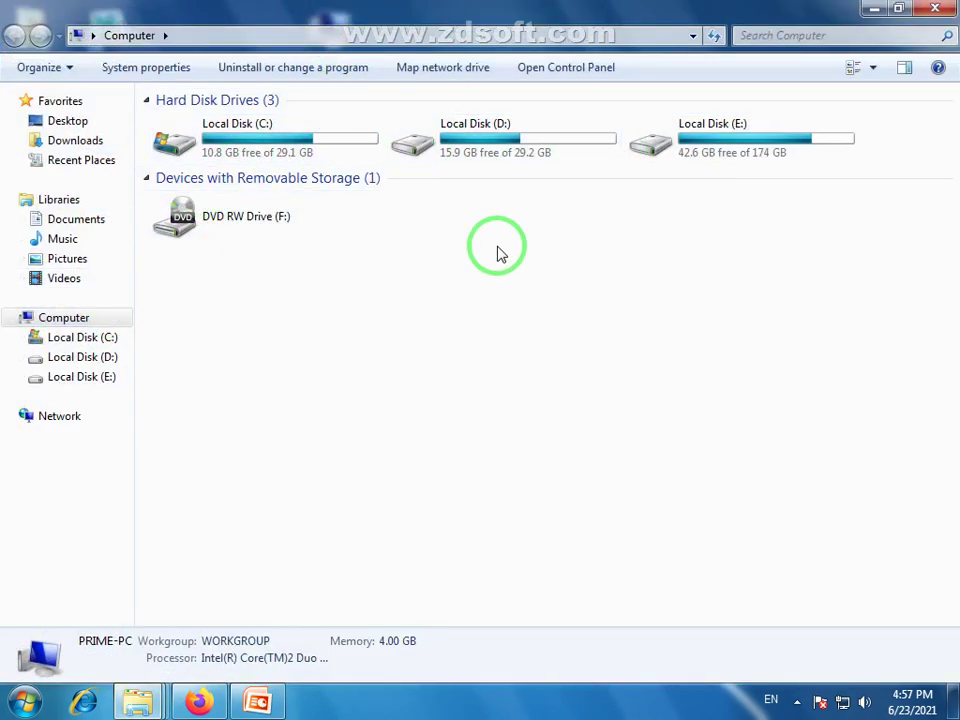
left_click(873, 8)
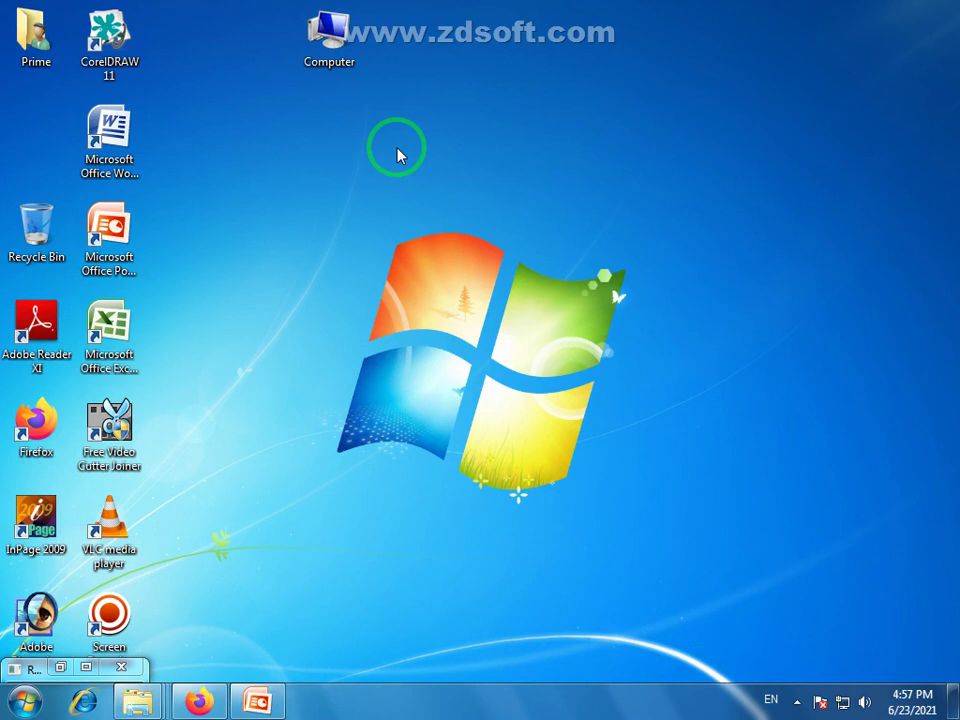
Move the Computer desktop icon into the gap between the Prime and Recycle Bin icons
left_click_drag(330, 33, 38, 124)
left_click(112, 148)
left_click(10, 128)
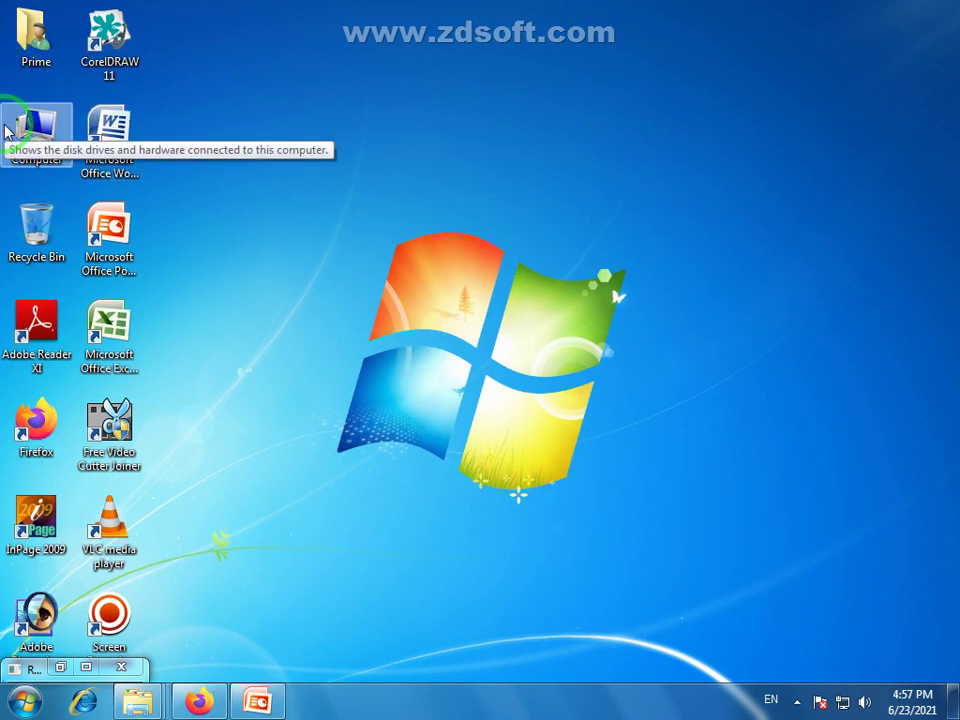